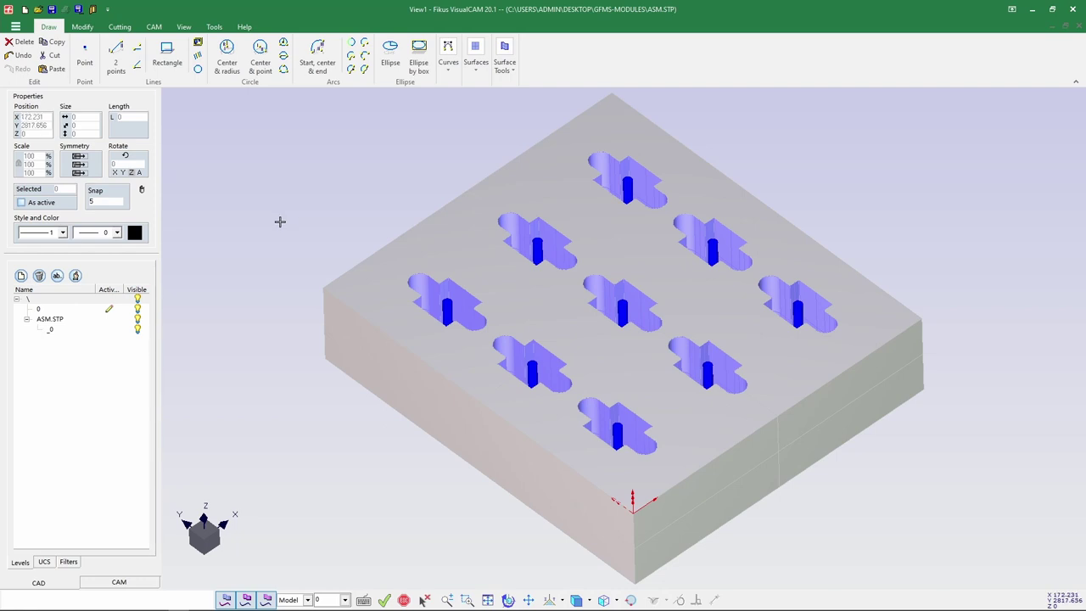
# Step: Create wire EDM toolpath T1 for the AgieCharmilles CUT P 550 with default settings
pyautogui.click(154, 27)
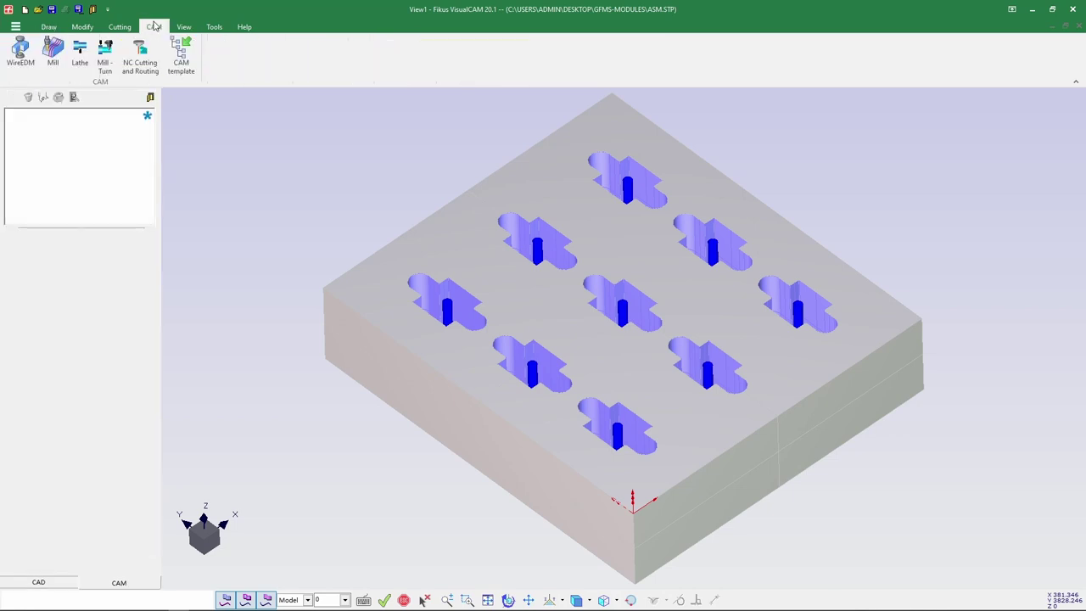
pyautogui.click(22, 58)
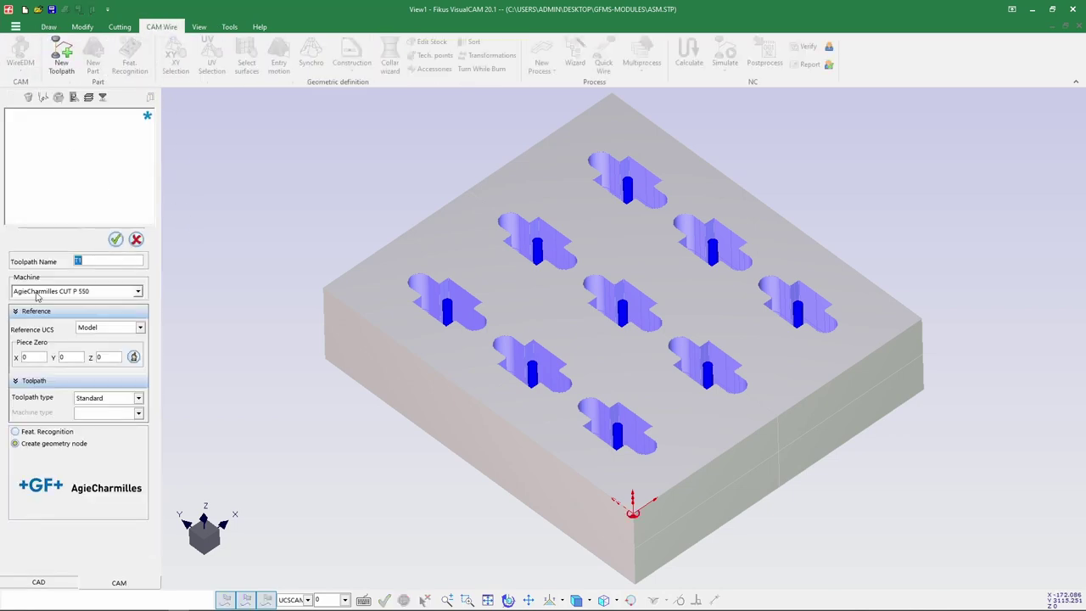
pyautogui.click(116, 240)
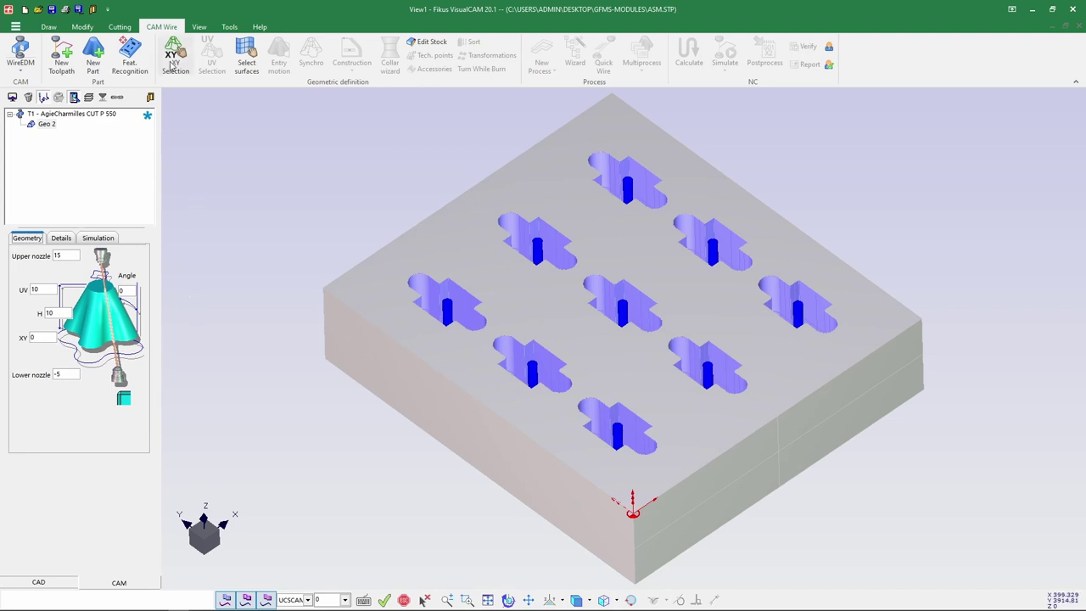
# Step: Begin surface selection for Geo 2 in top view, trial-selecting the upper-left pockets
pyautogui.click(251, 61)
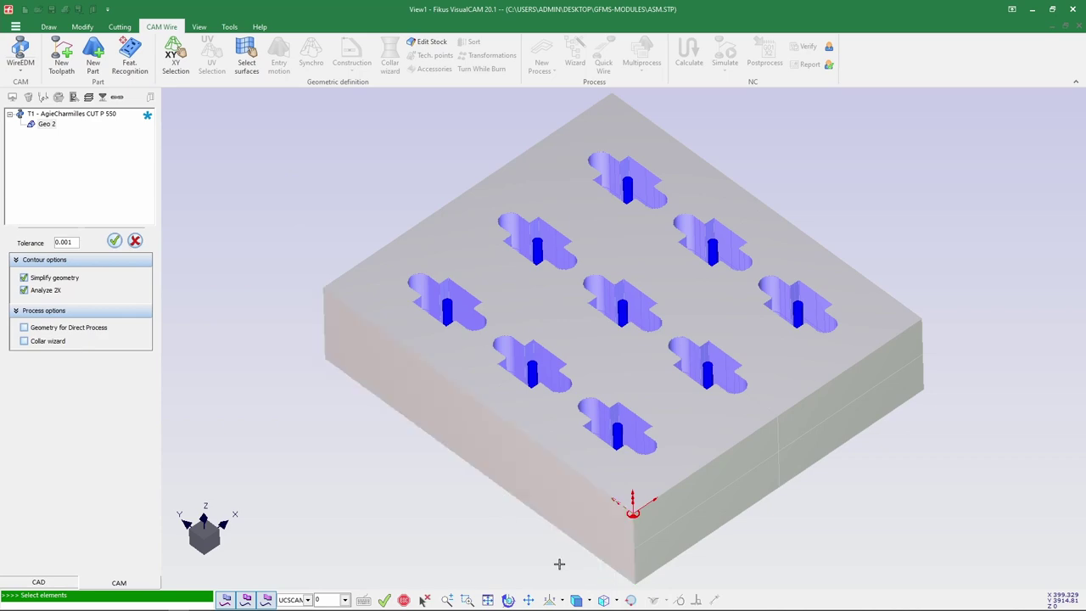
pyautogui.scroll(-1, 501, 552)
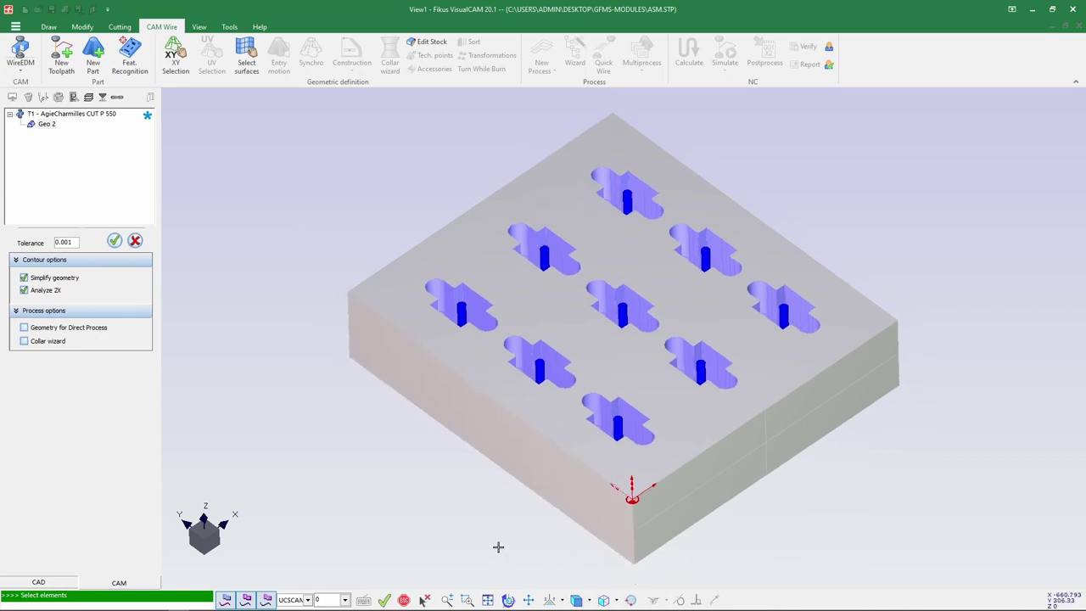
pyautogui.hotkey('ctrl', '1')
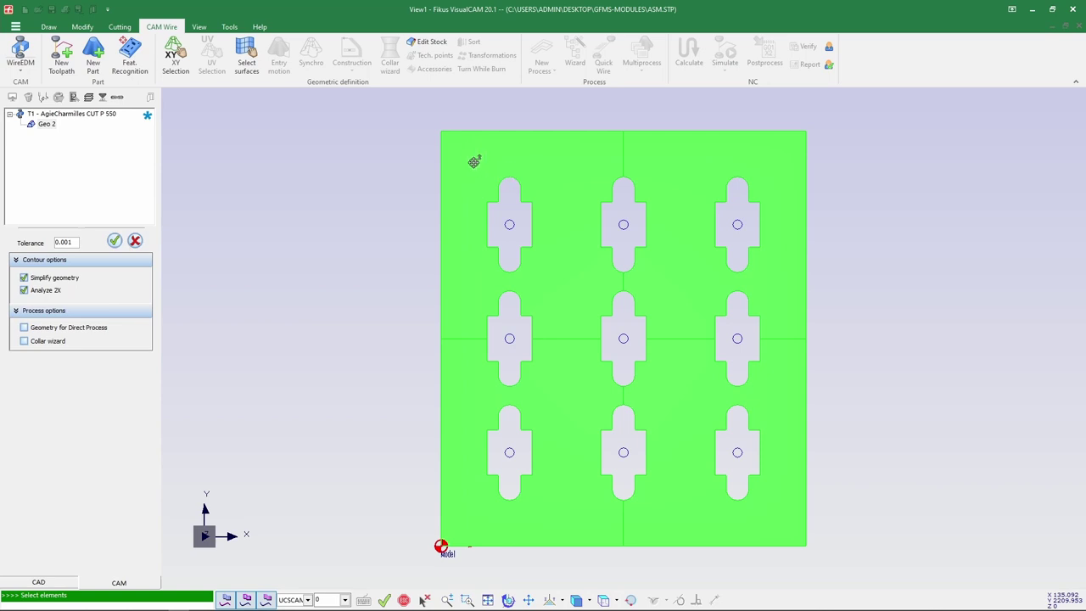
pyautogui.moveTo(473, 163); pyautogui.dragTo(789, 519)
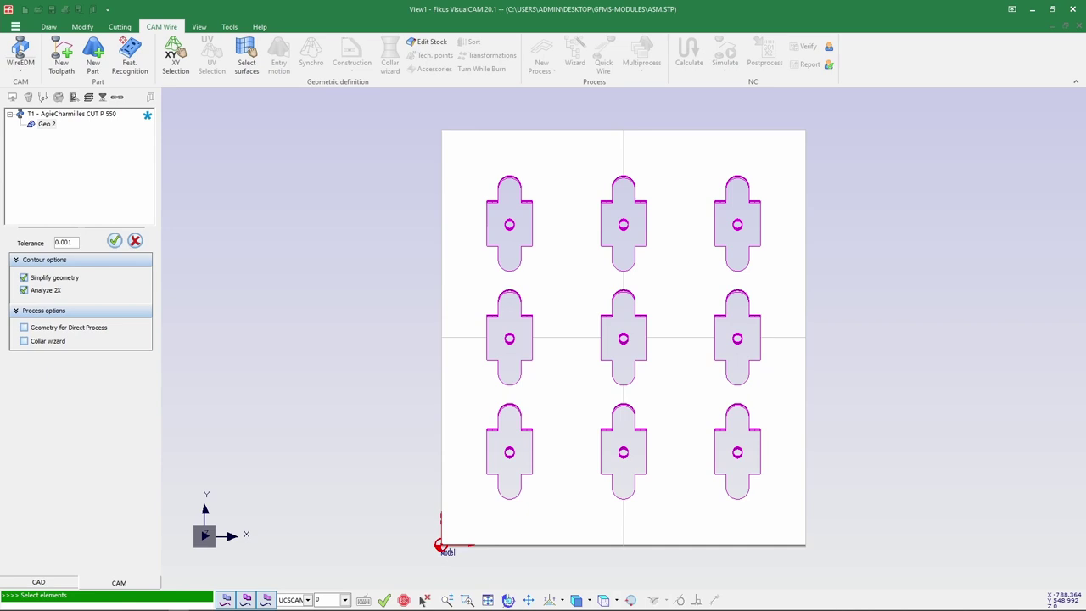
pyautogui.rightClick(300, 340)
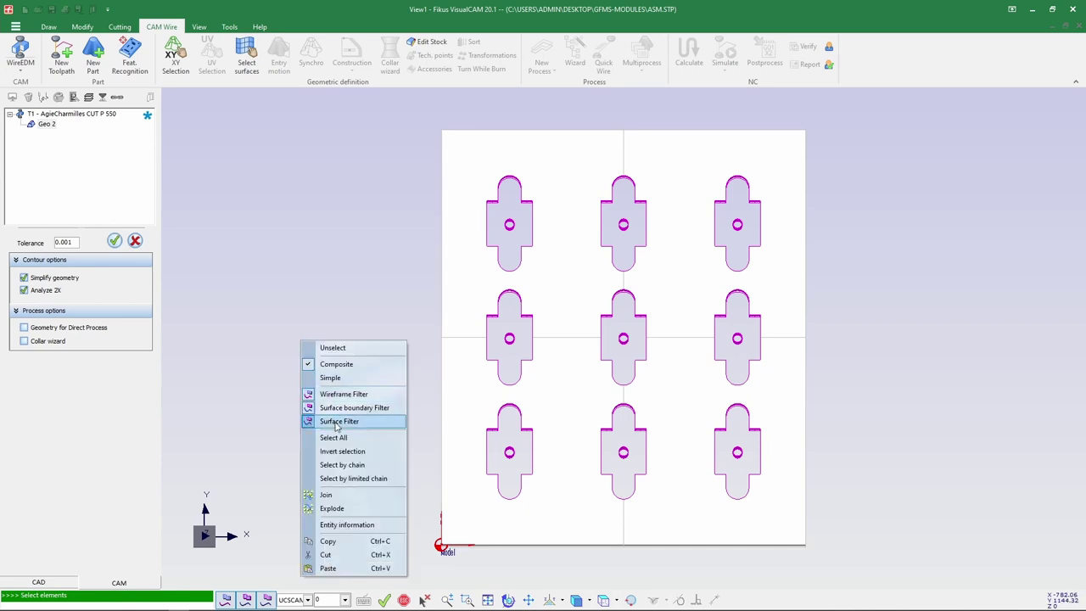
# Step: Clear the selection and pick the central holes of the top and middle rows of parts
pyautogui.click(334, 344)
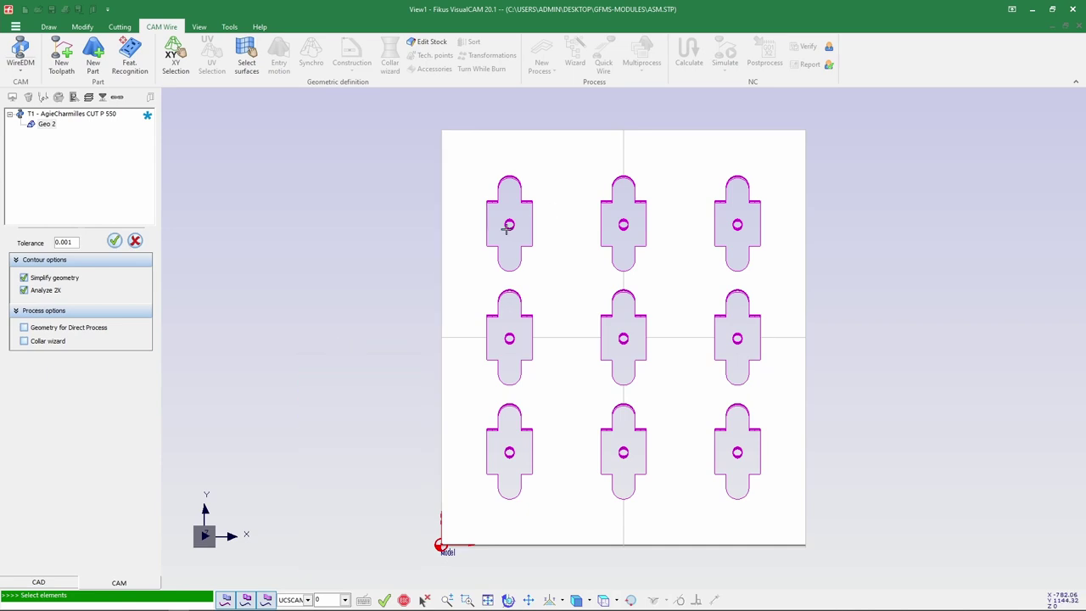
pyautogui.scroll(2, 508, 227)
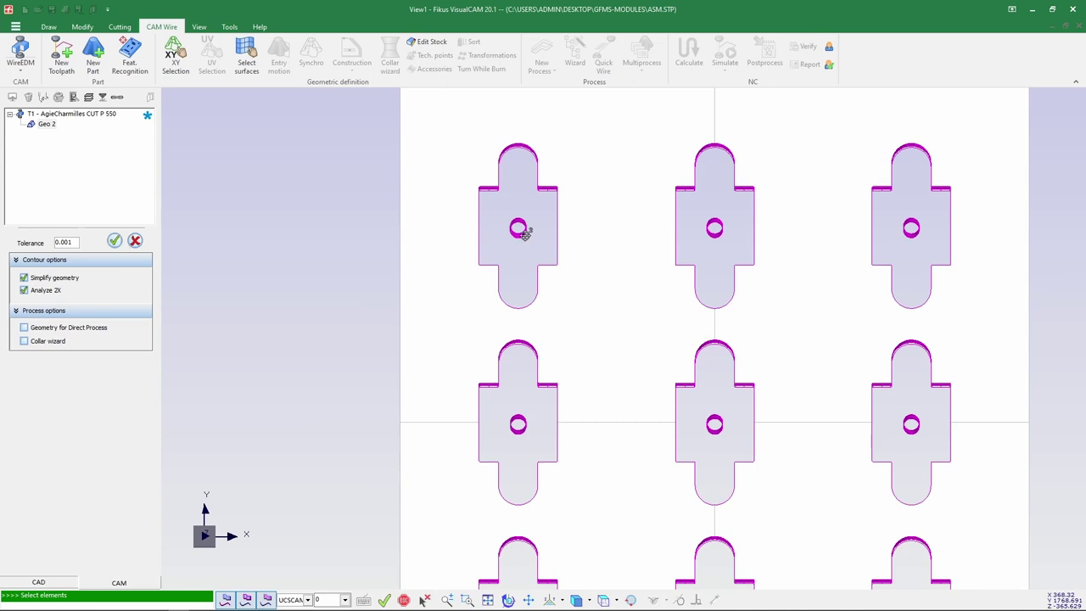
pyautogui.moveTo(495, 207); pyautogui.dragTo(537, 247)
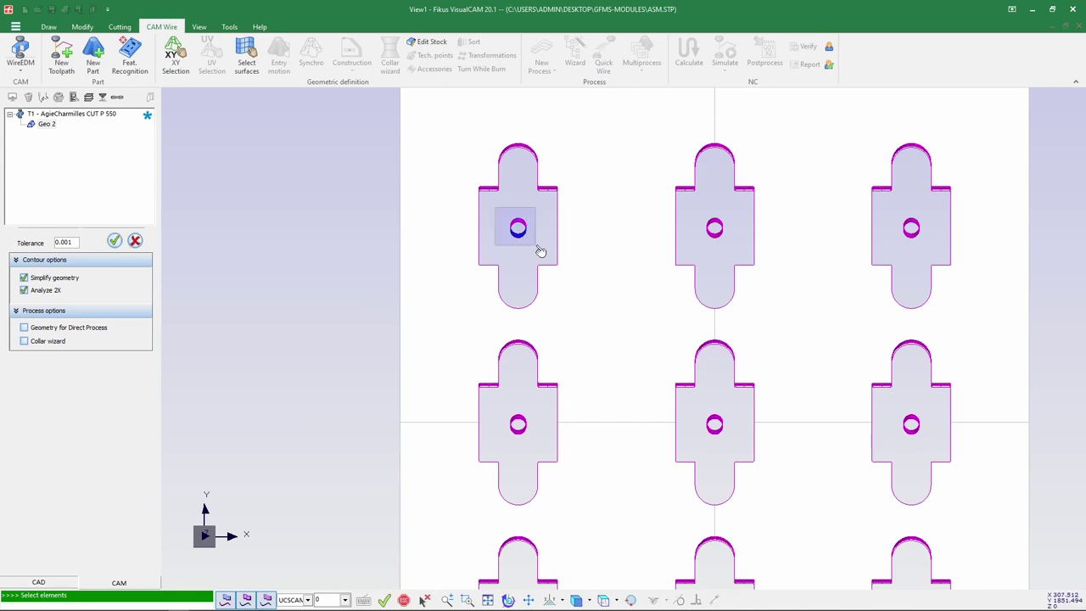
pyautogui.click(755, 248)
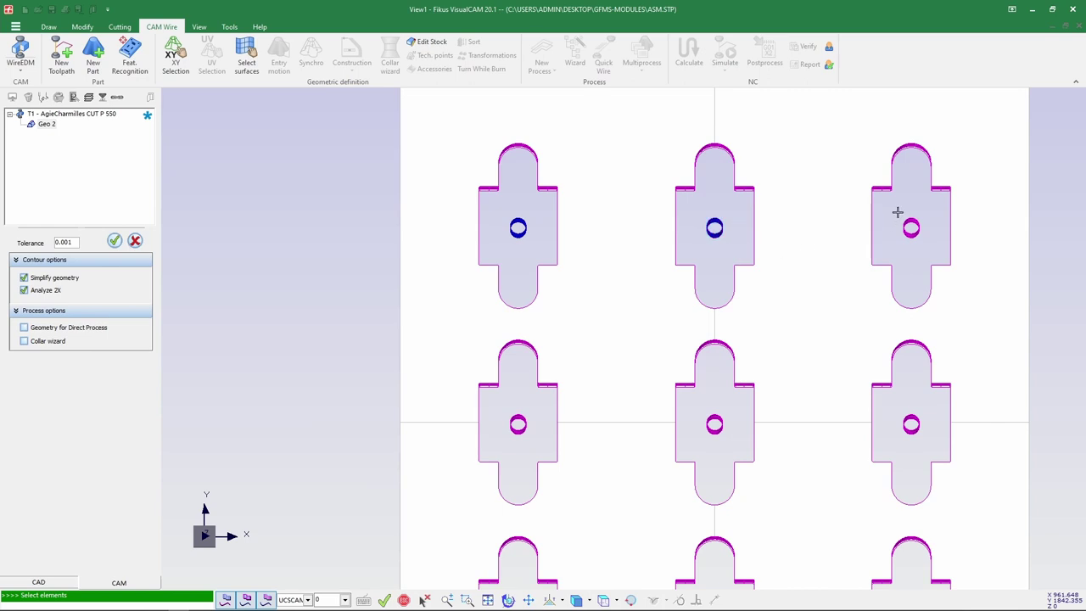
pyautogui.click(926, 276)
pyautogui.click(925, 437)
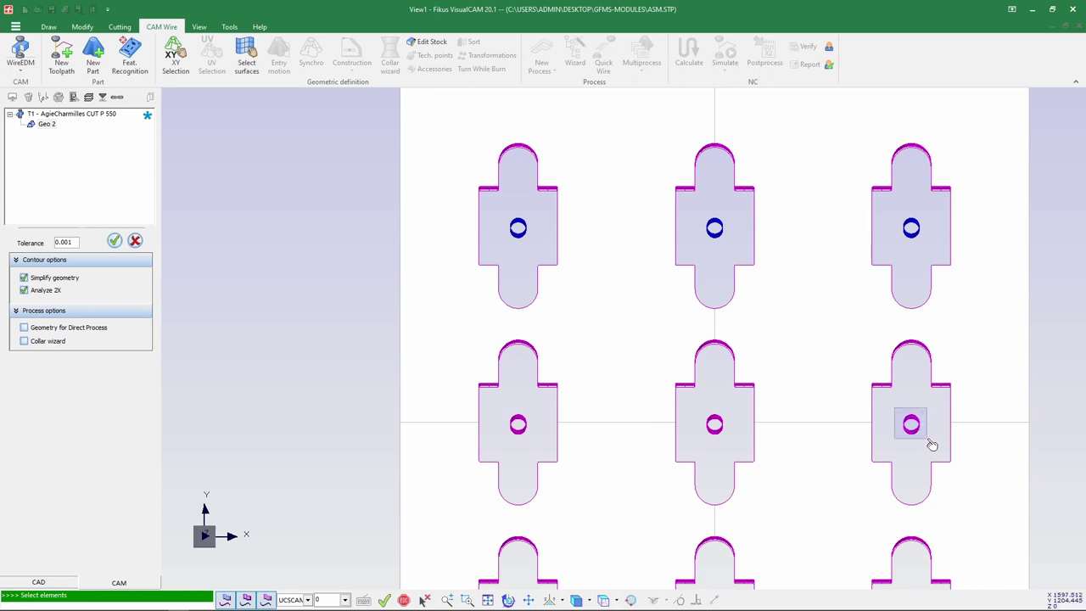
pyautogui.click(715, 431)
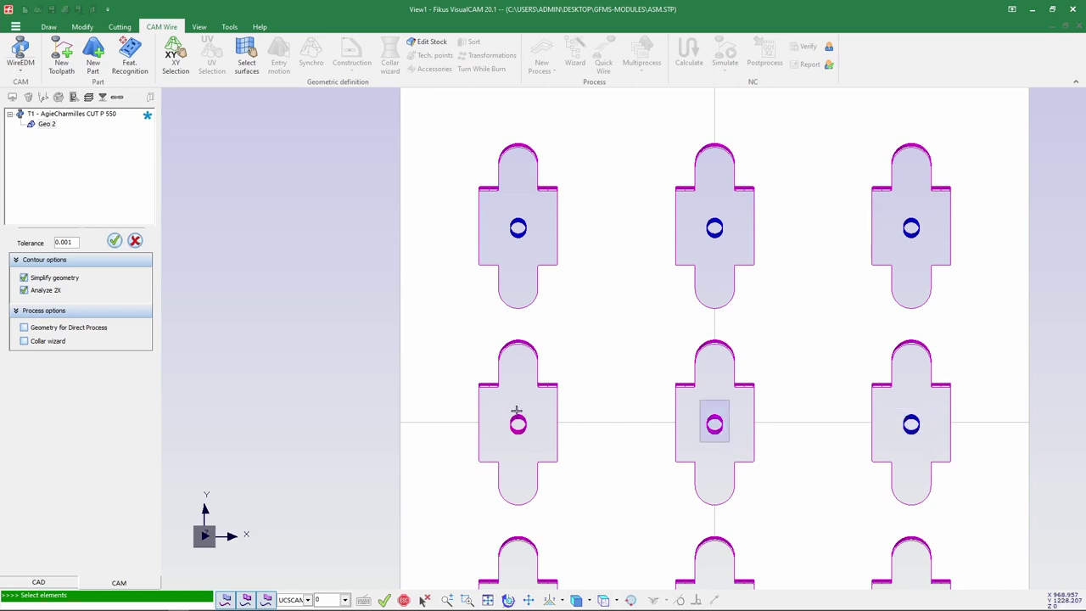
pyautogui.click(538, 442)
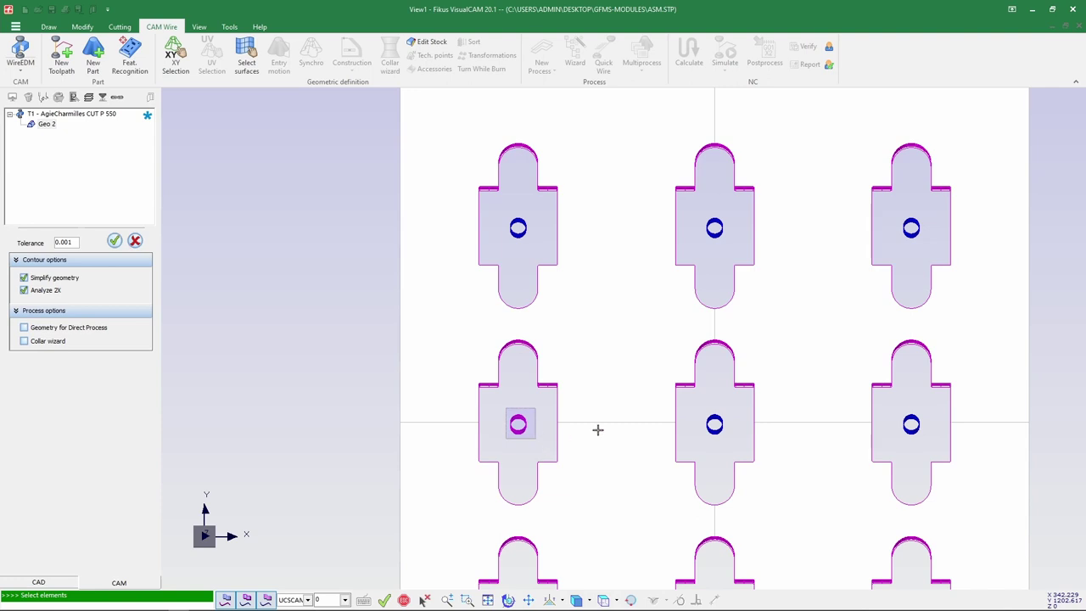
# Step: Add the bottom-row central holes and confirm the nine hole contours as Geo 2
pyautogui.scroll(-2, 779, 447)
pyautogui.scroll(2, 471, 490)
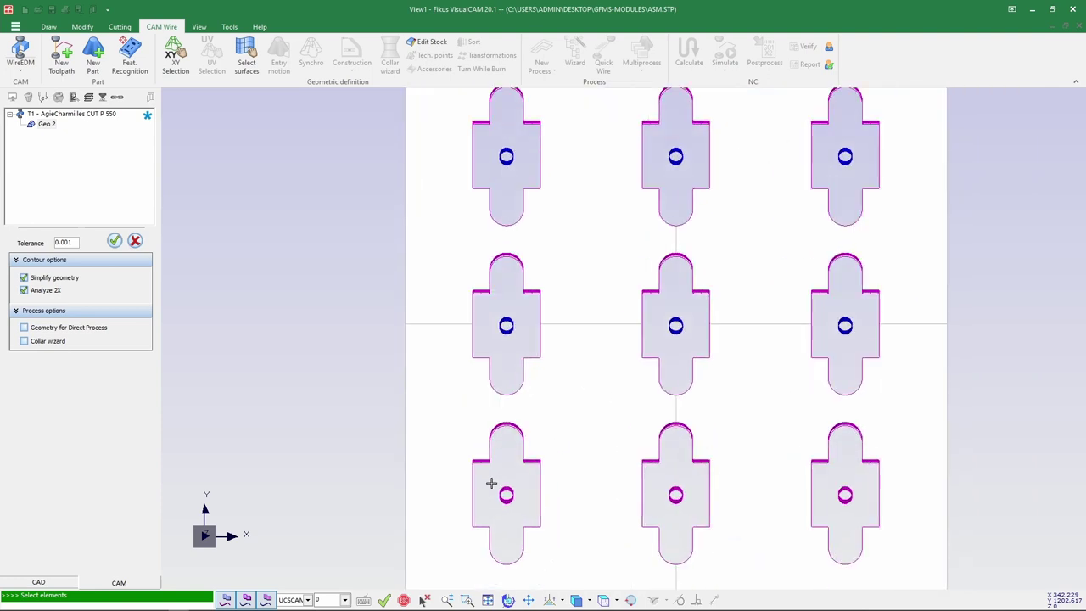
pyautogui.click(532, 509)
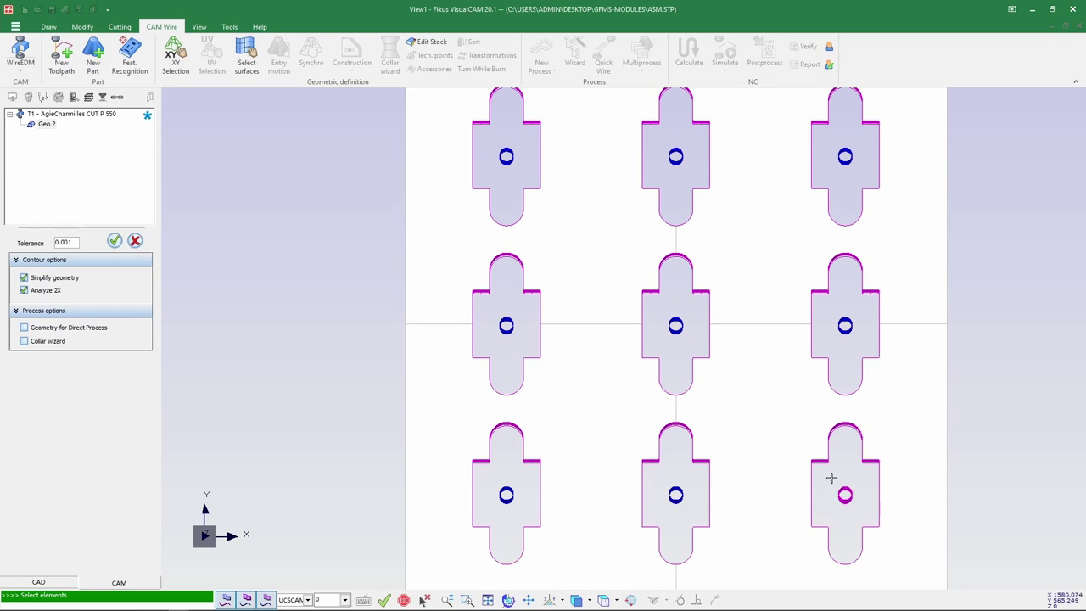
pyautogui.click(861, 510)
pyautogui.scroll(-2, 779, 467)
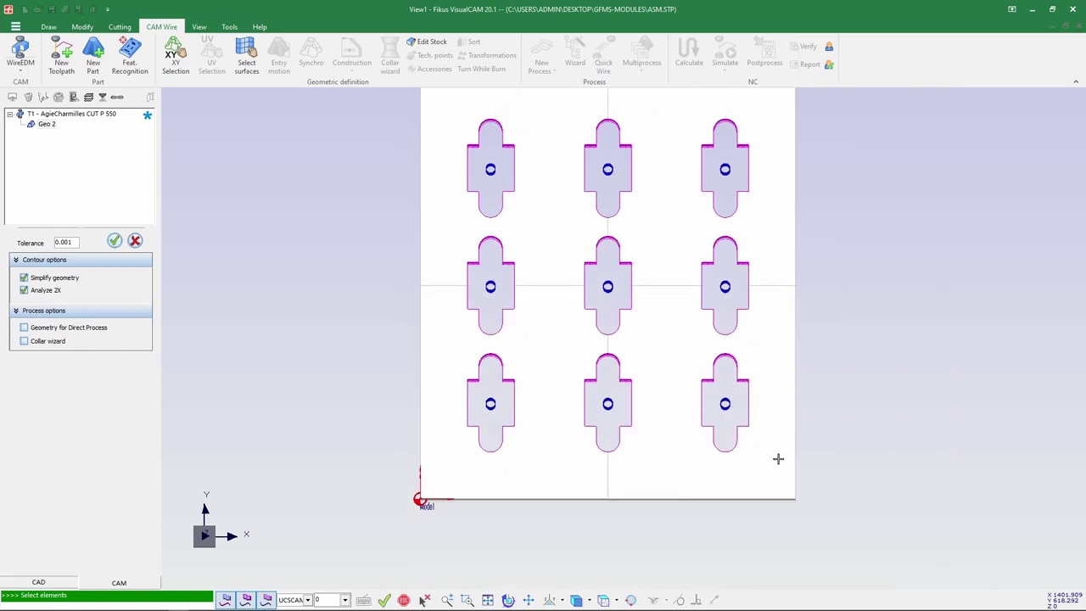
pyautogui.scroll(-1, 646, 278)
pyautogui.scroll(1, 645, 288)
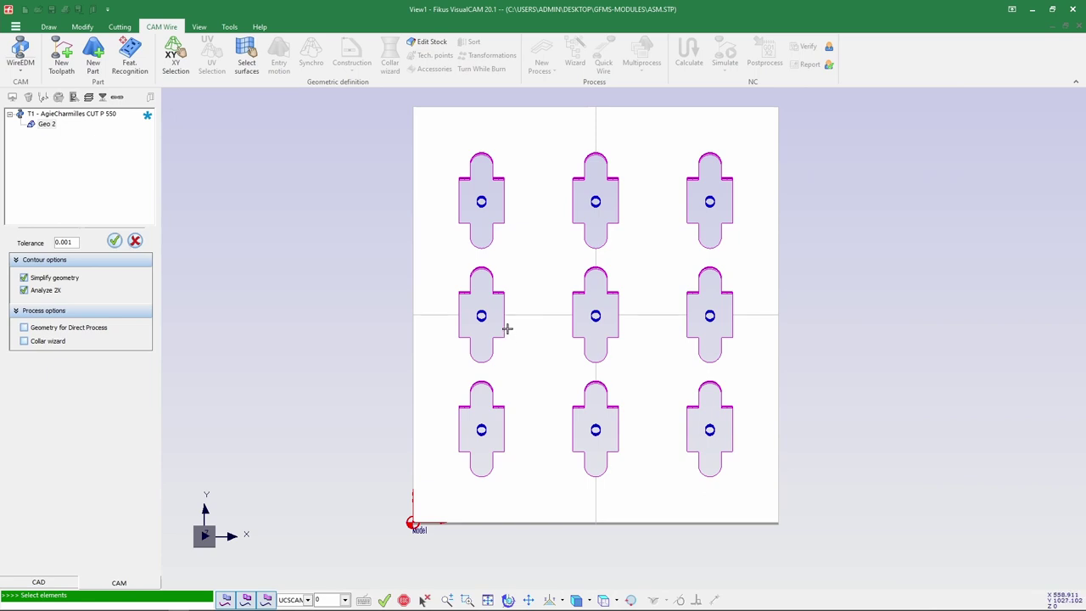
pyautogui.click(114, 242)
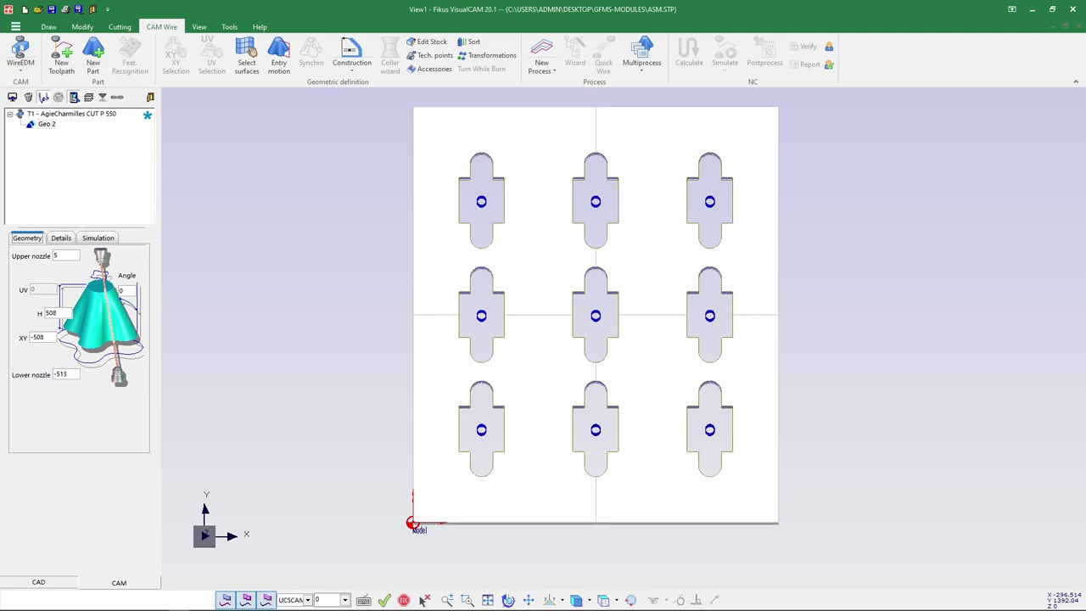
# Step: Set wire entry points by approximation using the By cylinders method with Angle enabled
pyautogui.moveTo(901, 436); pyautogui.dragTo(871, 359, button='middle')
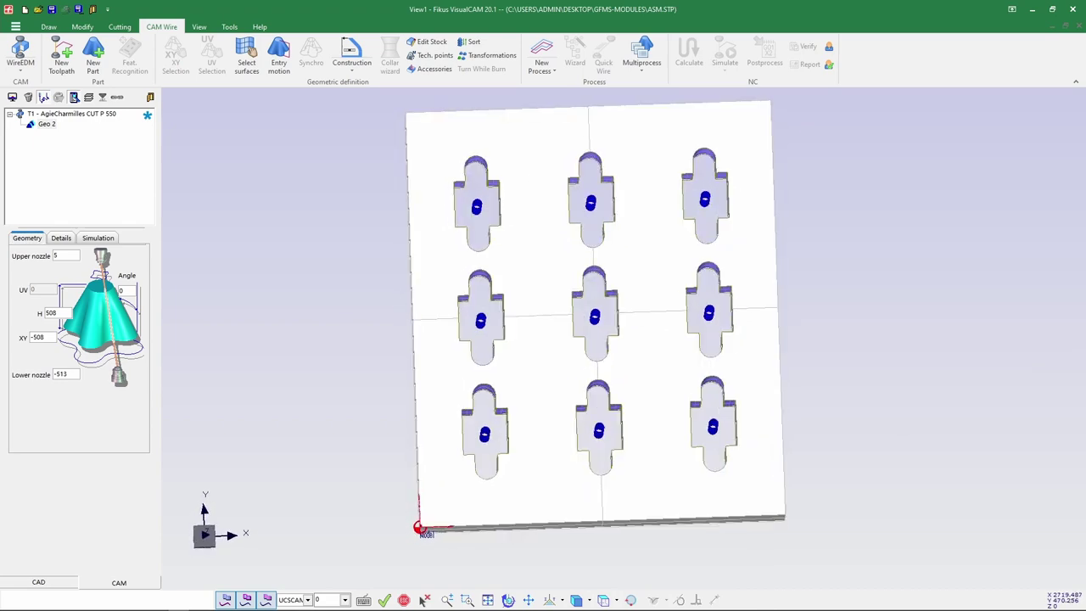
pyautogui.click(279, 56)
pyautogui.click(41, 241)
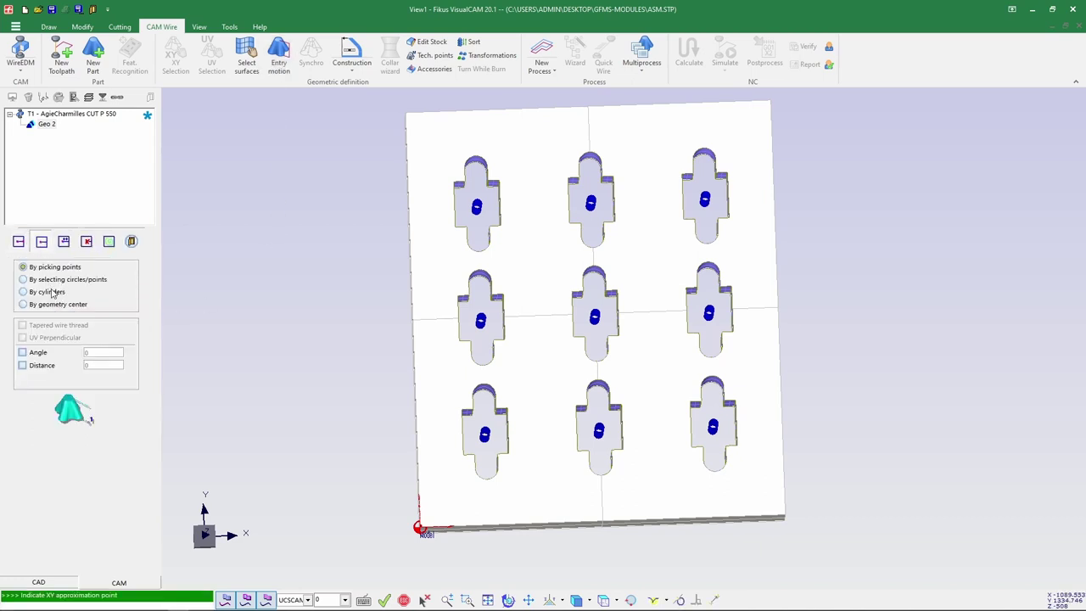
pyautogui.click(47, 292)
pyautogui.click(23, 352)
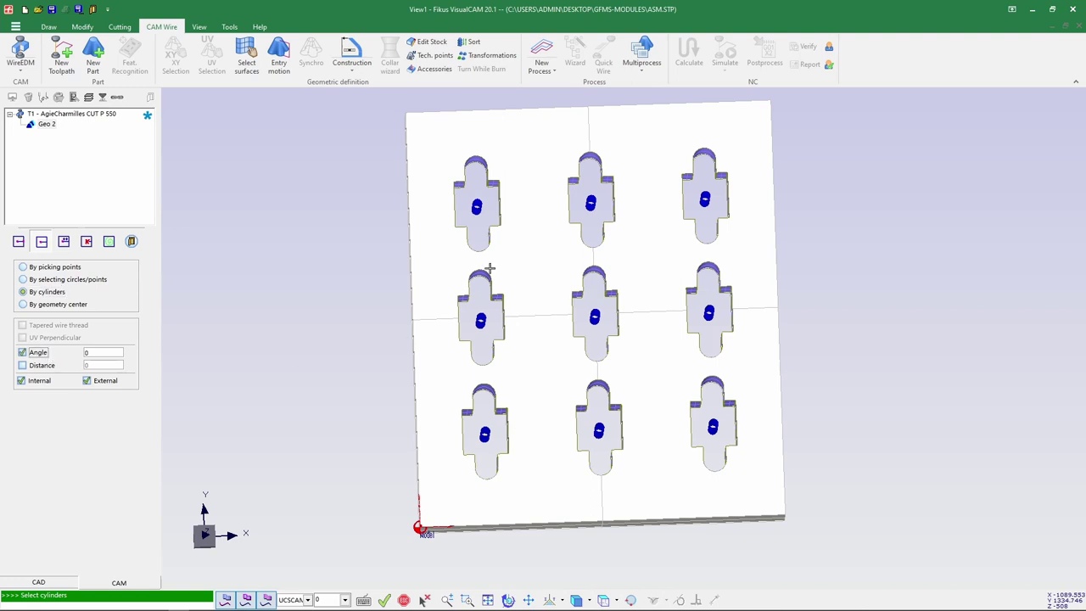
# Step: Trial window-select cylinders across the plate, then Unselect All to clear them
pyautogui.moveTo(433, 143); pyautogui.dragTo(771, 516)
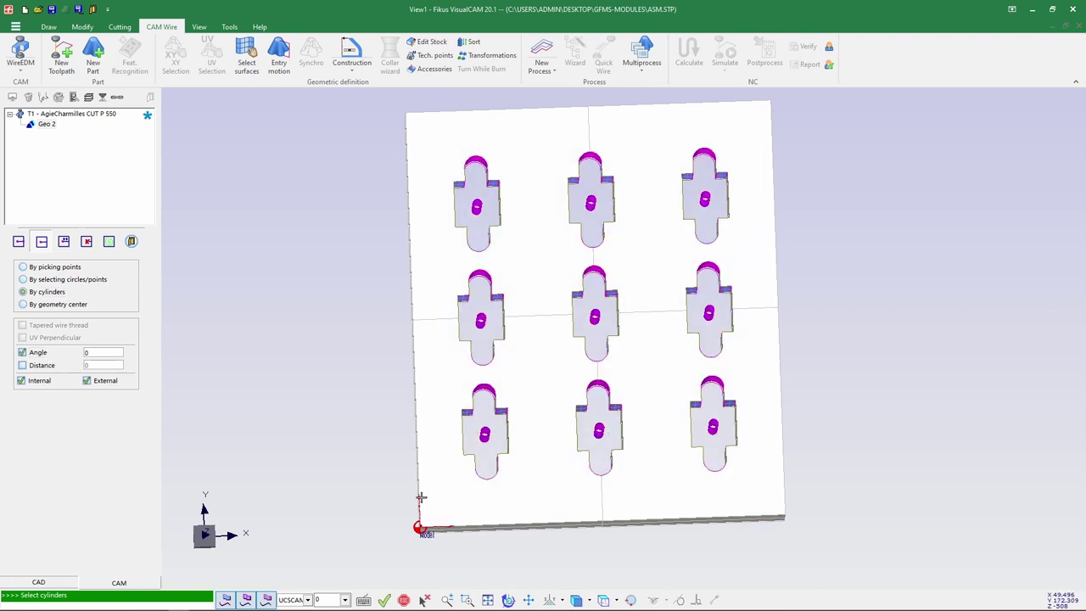
pyautogui.moveTo(361, 432); pyautogui.dragTo(387, 414, button='middle')
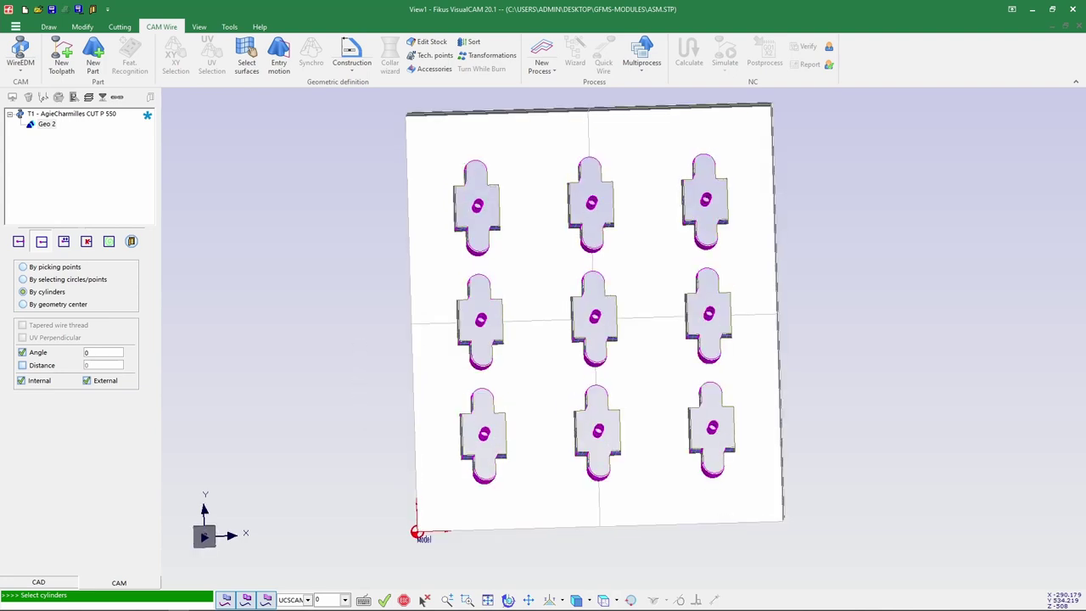
pyautogui.rightClick(367, 327)
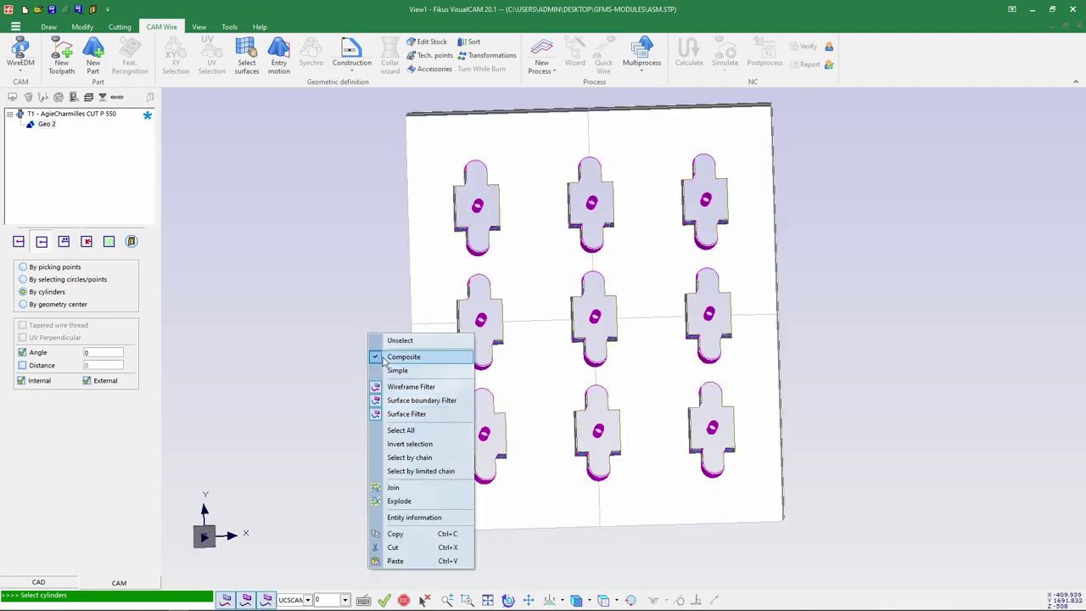
pyautogui.click(325, 319)
pyautogui.rightClick(370, 410)
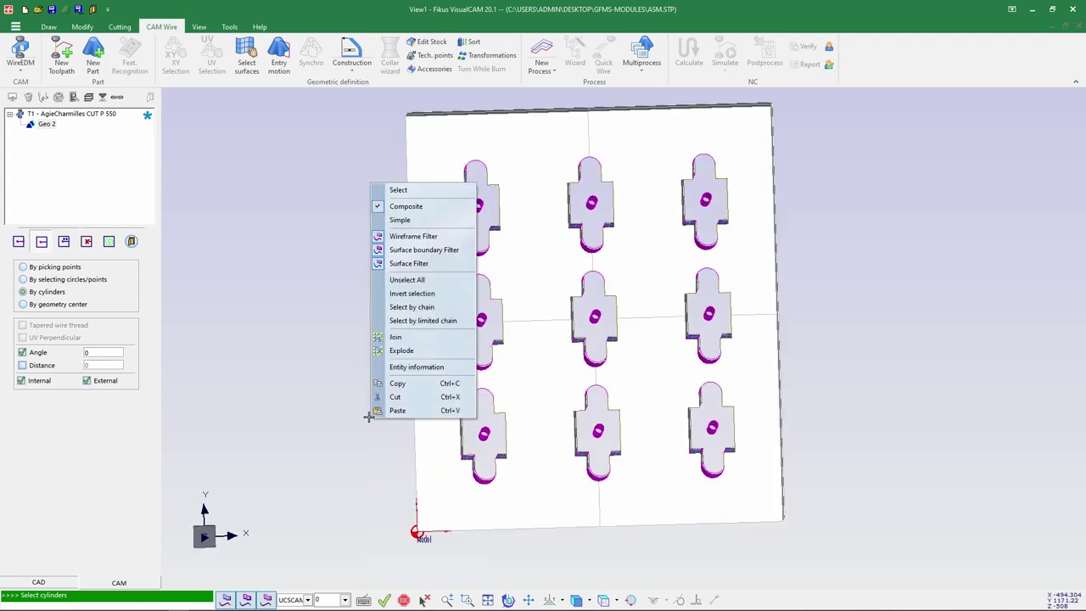
pyautogui.click(395, 282)
pyautogui.rightClick(349, 282)
# Step: From top view, window-select the top, middle and bottom rows of hole cylinders and confirm
pyautogui.click(358, 289)
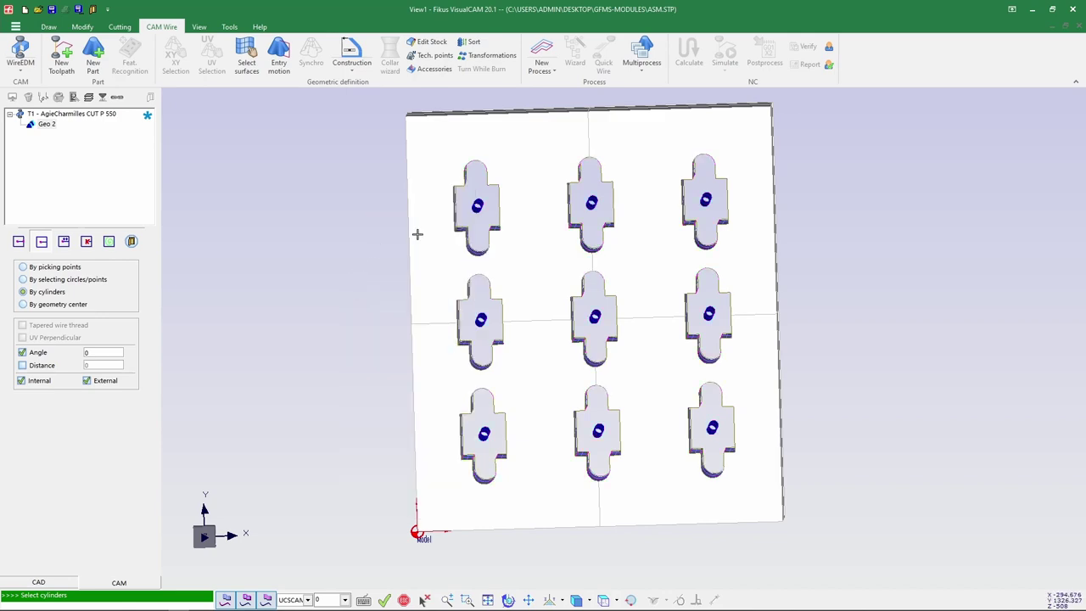
pyautogui.moveTo(365, 293); pyautogui.dragTo(366, 271, button='middle')
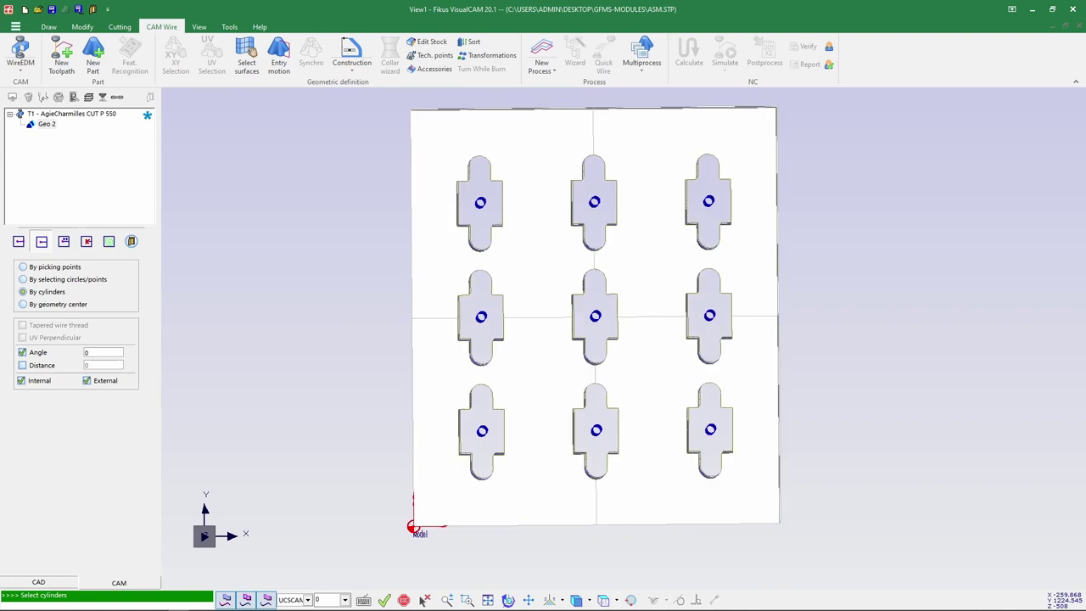
pyautogui.moveTo(446, 183)
pyautogui.mouseDown()
pyautogui.moveTo(770, 238)
pyautogui.moveTo(763, 209)
pyautogui.mouseUp()
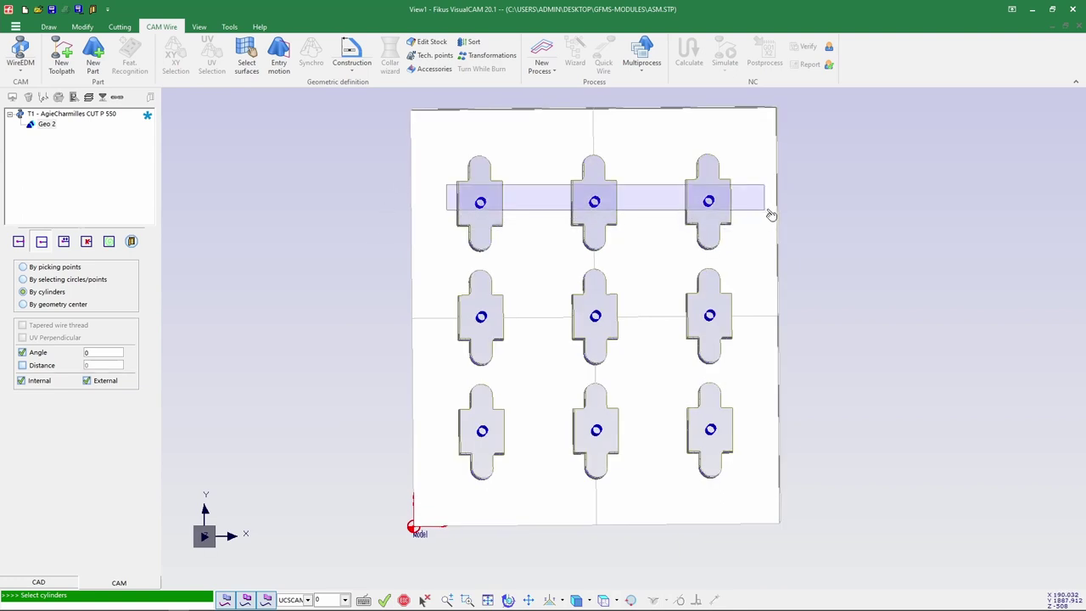
pyautogui.moveTo(431, 299)
pyautogui.mouseDown()
pyautogui.moveTo(752, 342)
pyautogui.moveTo(760, 334)
pyautogui.mouseUp()
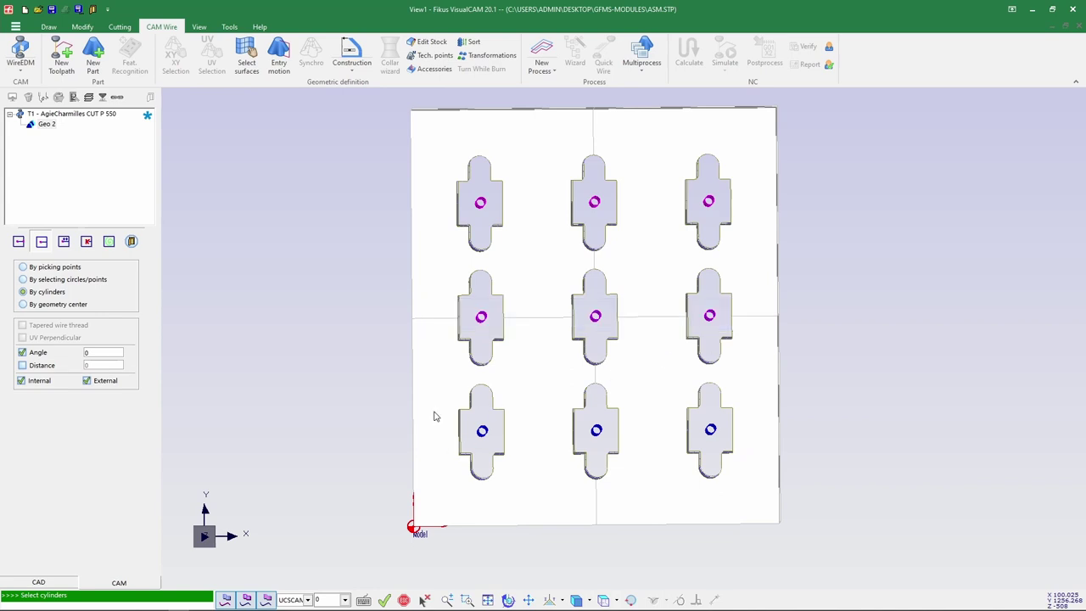
pyautogui.moveTo(594, 443); pyautogui.dragTo(752, 445)
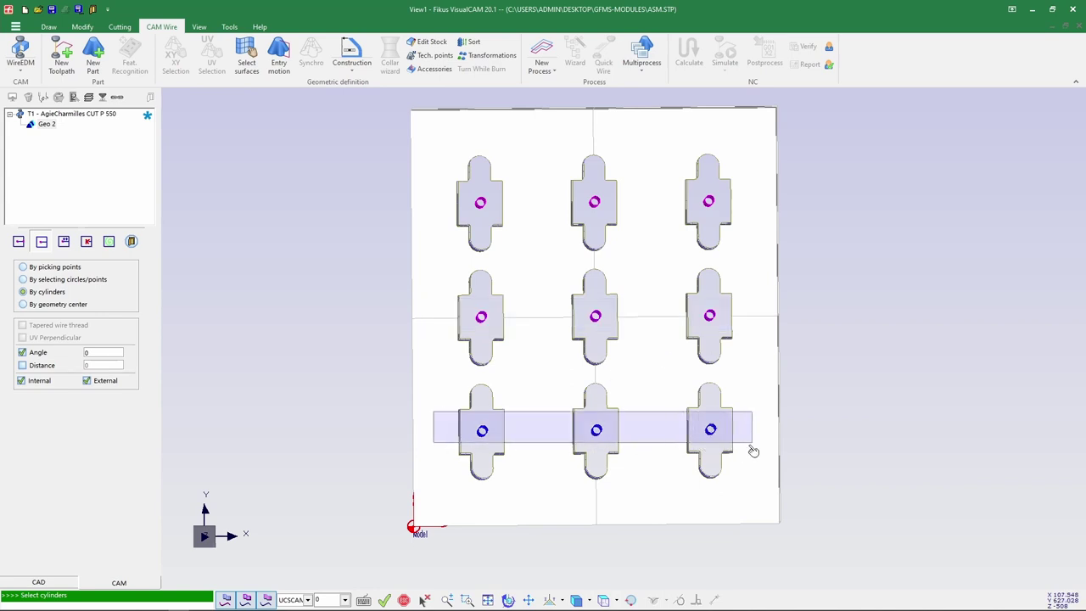
pyautogui.press('Return')
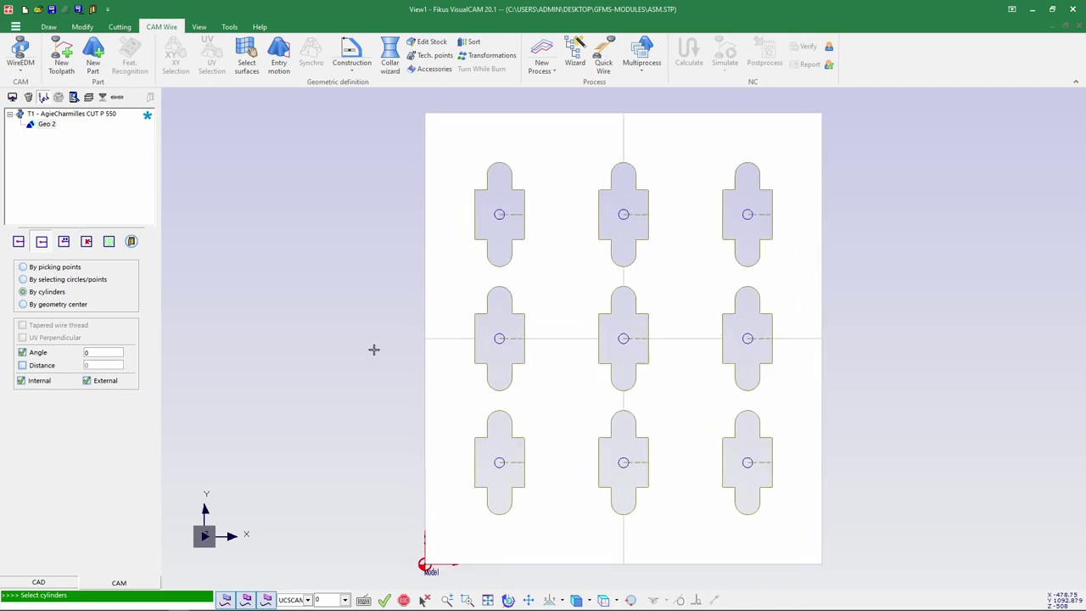
pyautogui.click(130, 241)
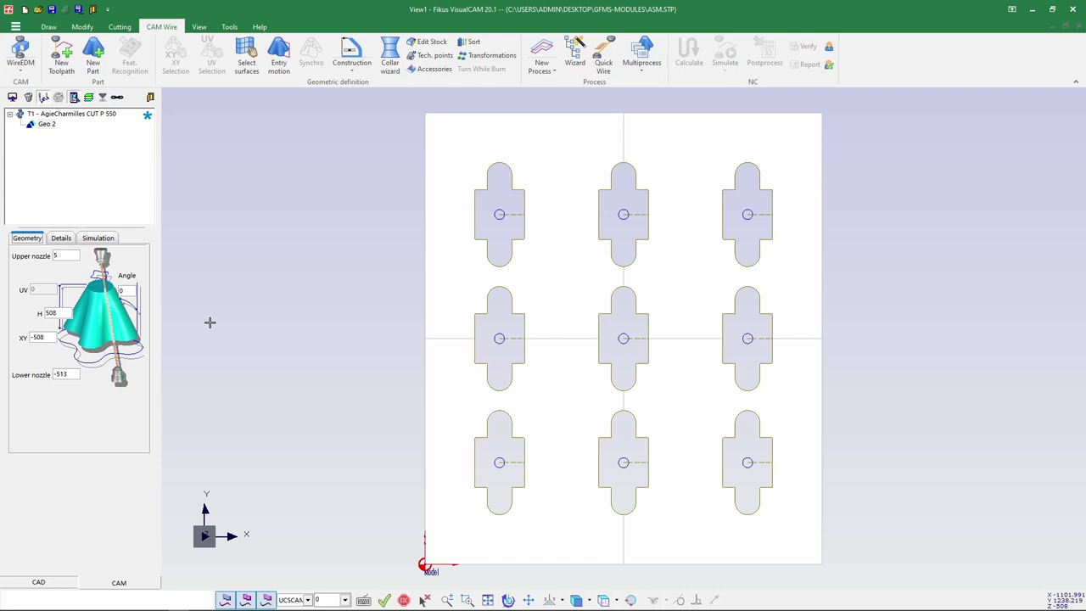
# Step: Place ASM slug points in the top-middle, top-right, lower-right and lower-left parts
pyautogui.click(430, 69)
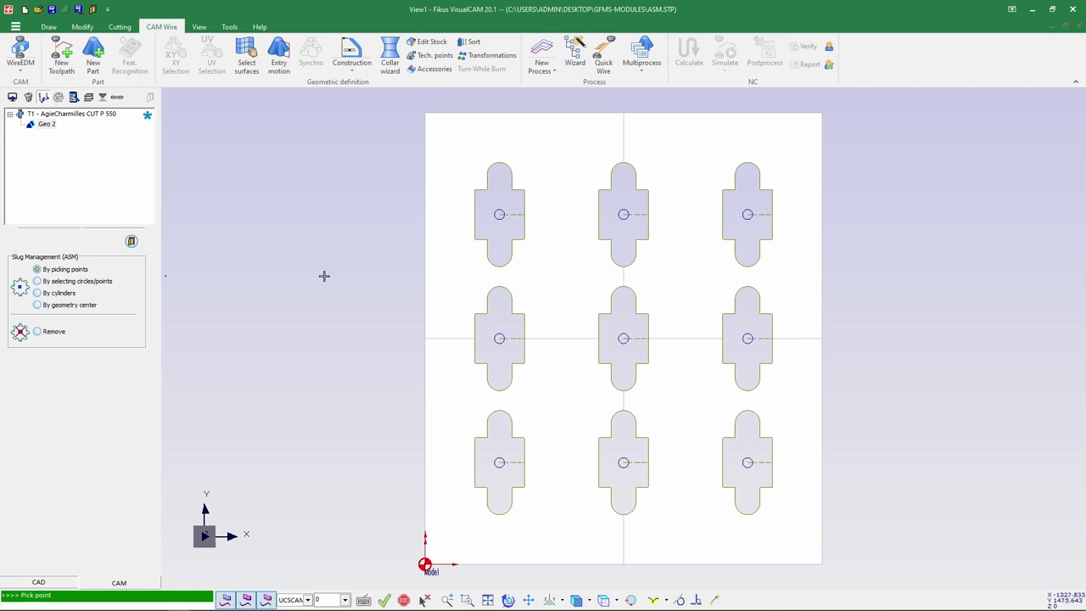
pyautogui.scroll(3, 514, 223)
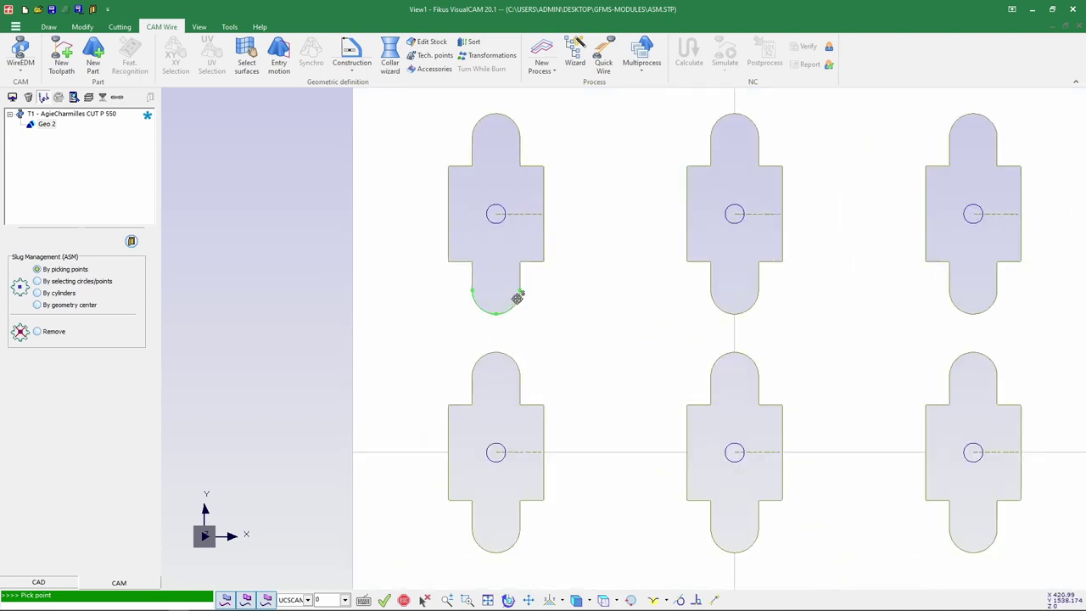
pyautogui.click(724, 227)
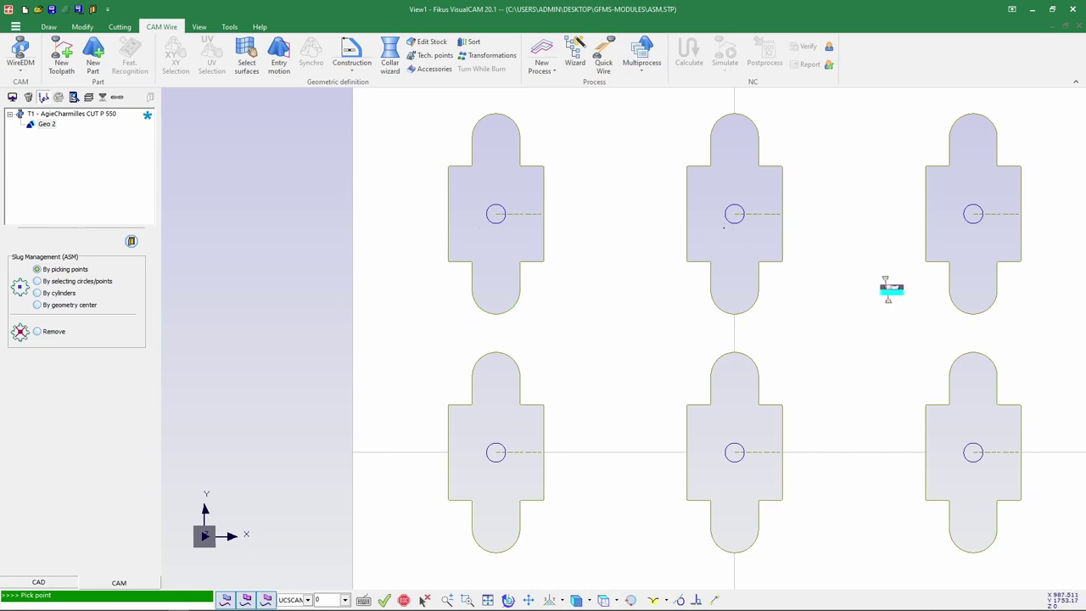
pyautogui.click(962, 227)
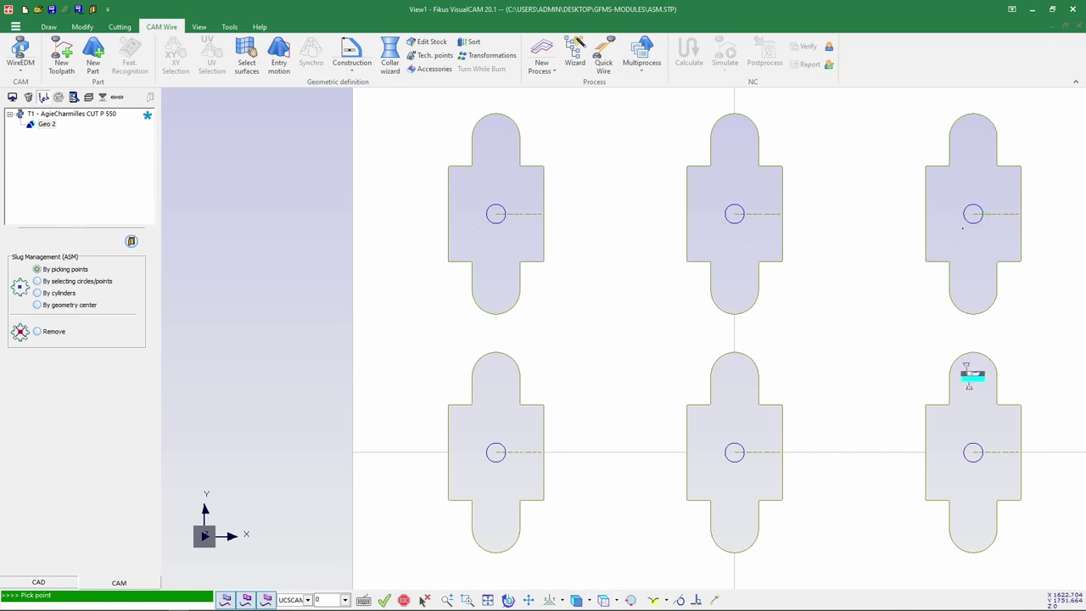
pyautogui.click(962, 468)
pyautogui.click(468, 465)
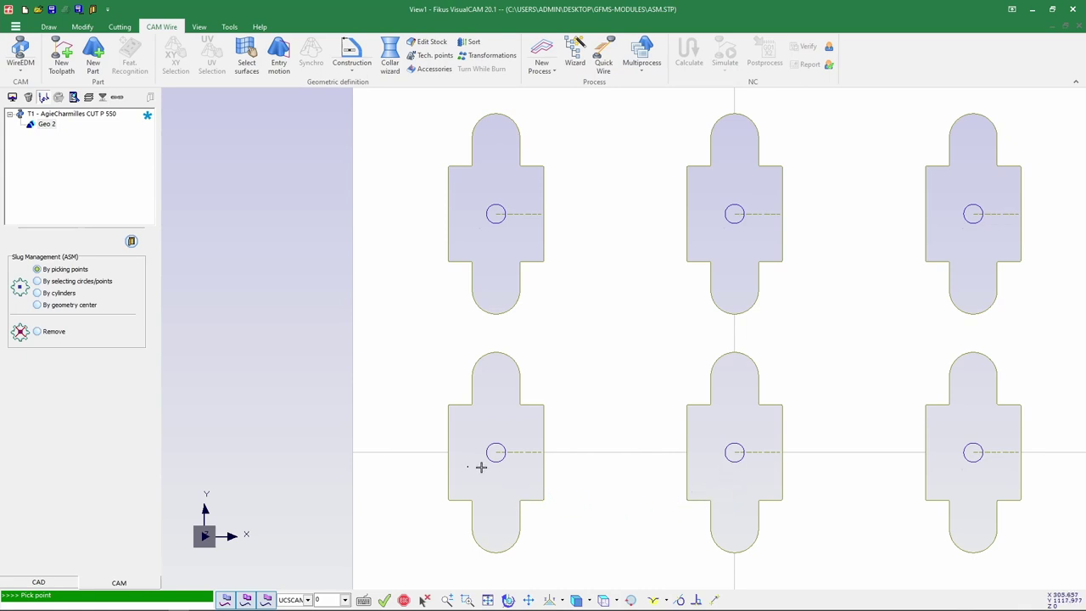
pyautogui.click(482, 468)
# Step: Add slug points in the bottom-middle and adjacent parts and finish slug placement
pyautogui.scroll(-2, 562, 429)
pyautogui.scroll(1, 611, 517)
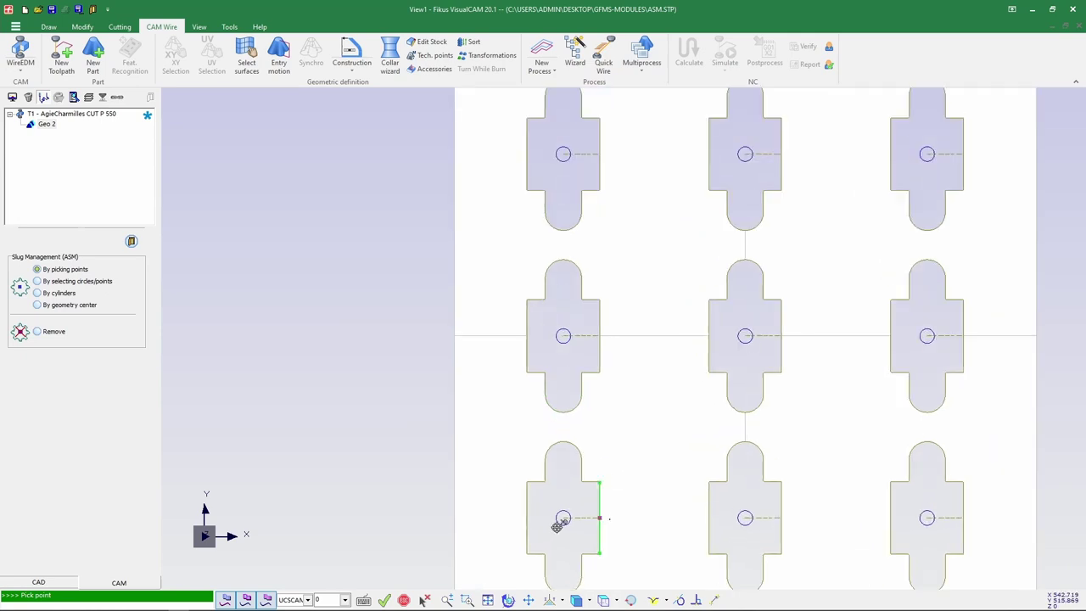
pyautogui.click(723, 522)
pyautogui.click(917, 531)
pyautogui.rightClick(177, 274)
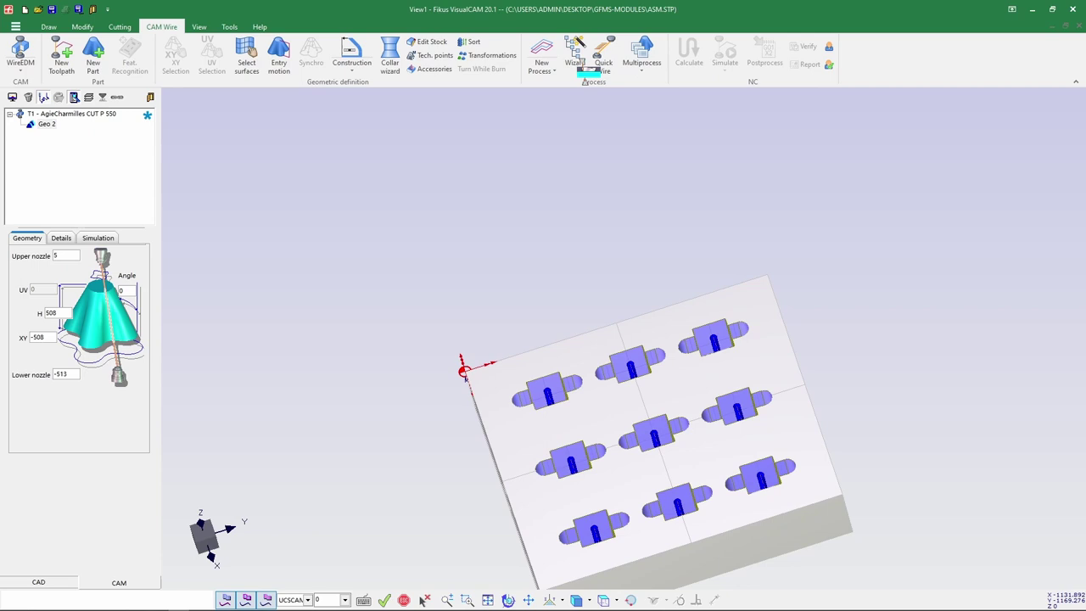
# Step: Launch the machining process wizard for the part, accepting the technology-table disclaimer
pyautogui.click(575, 50)
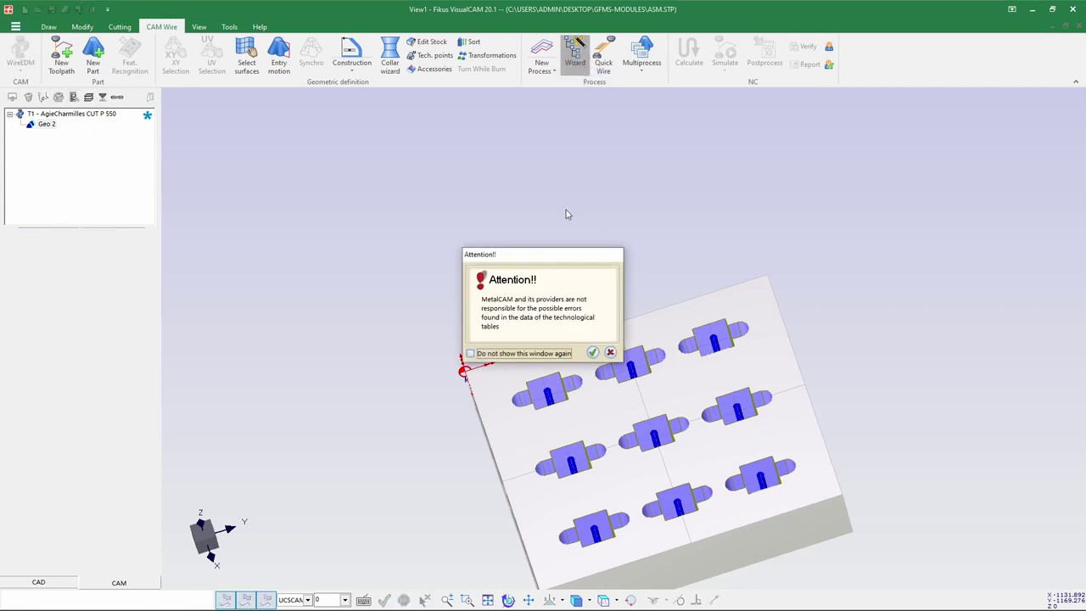
pyautogui.click(592, 352)
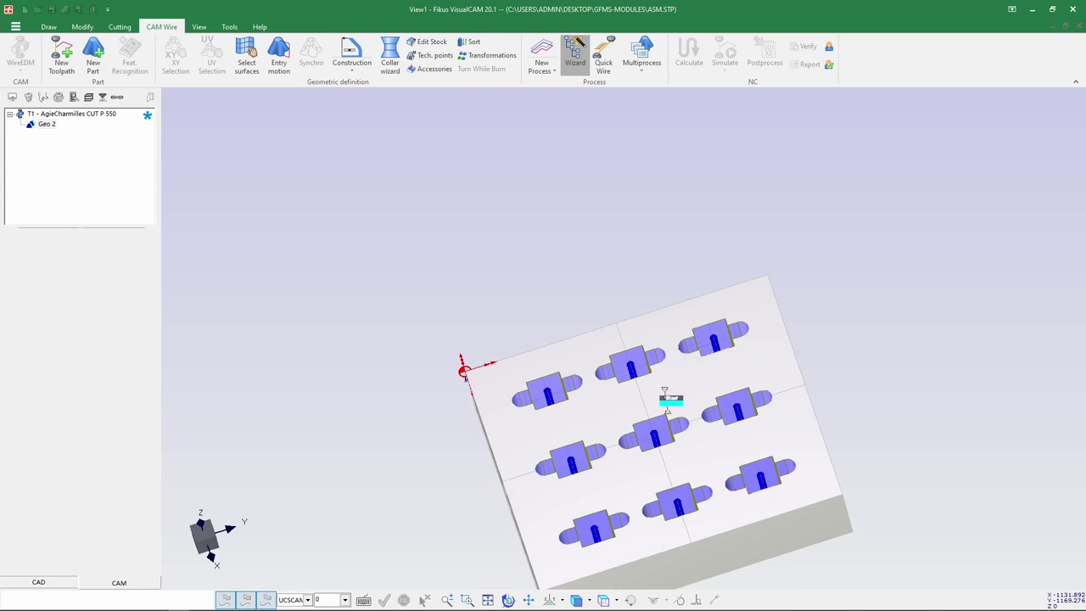
pyautogui.click(666, 393)
pyautogui.click(530, 236)
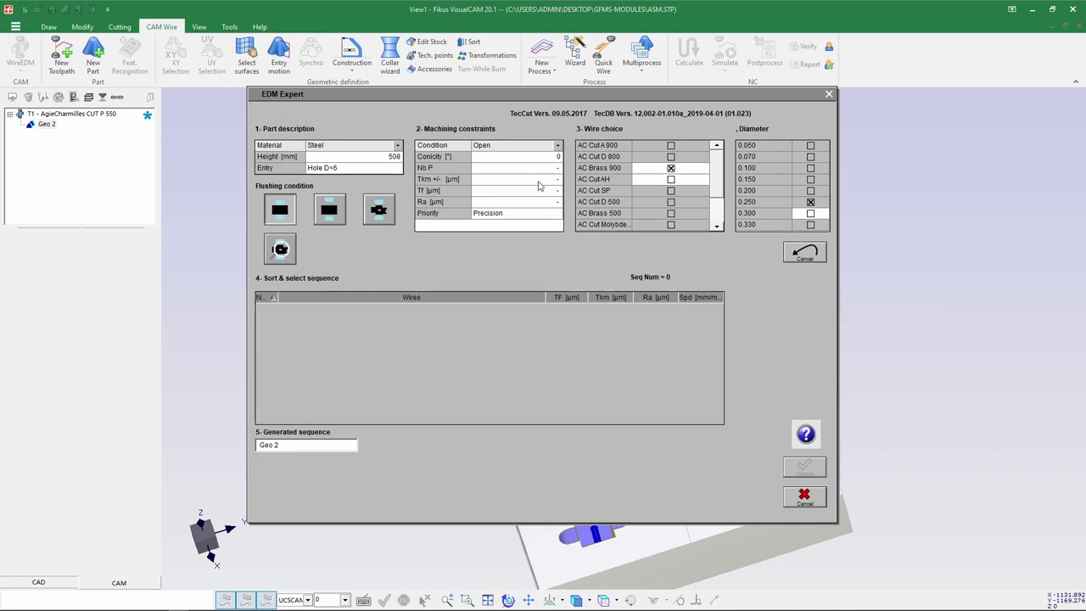
# Step: Set Nb P to 3, choose 0.300 mm AC Brass 900 wire, and validate
pyautogui.click(543, 173)
pyautogui.write('3')
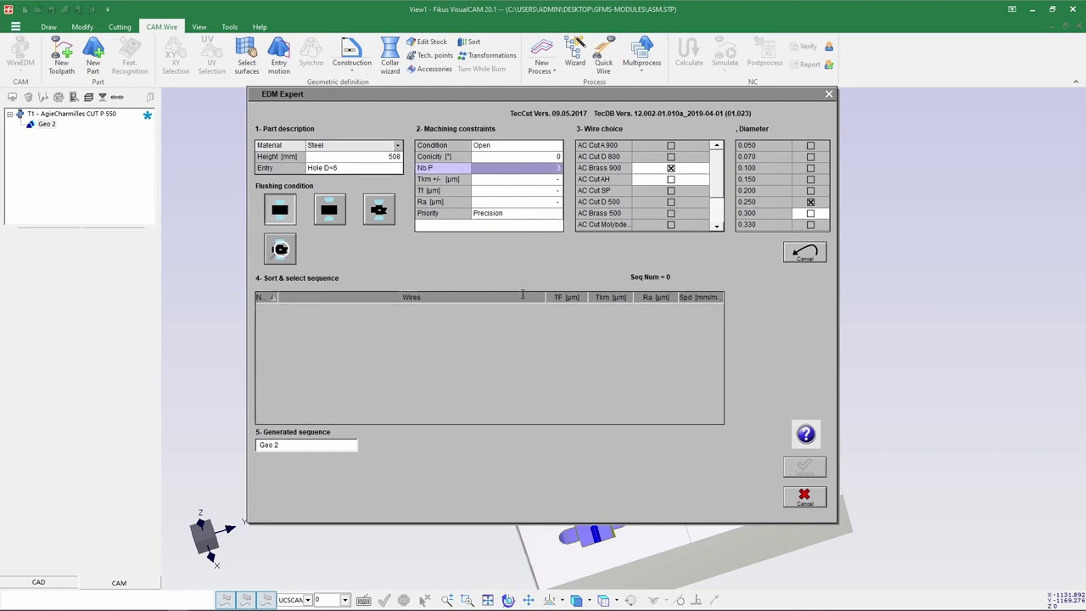
pyautogui.click(810, 215)
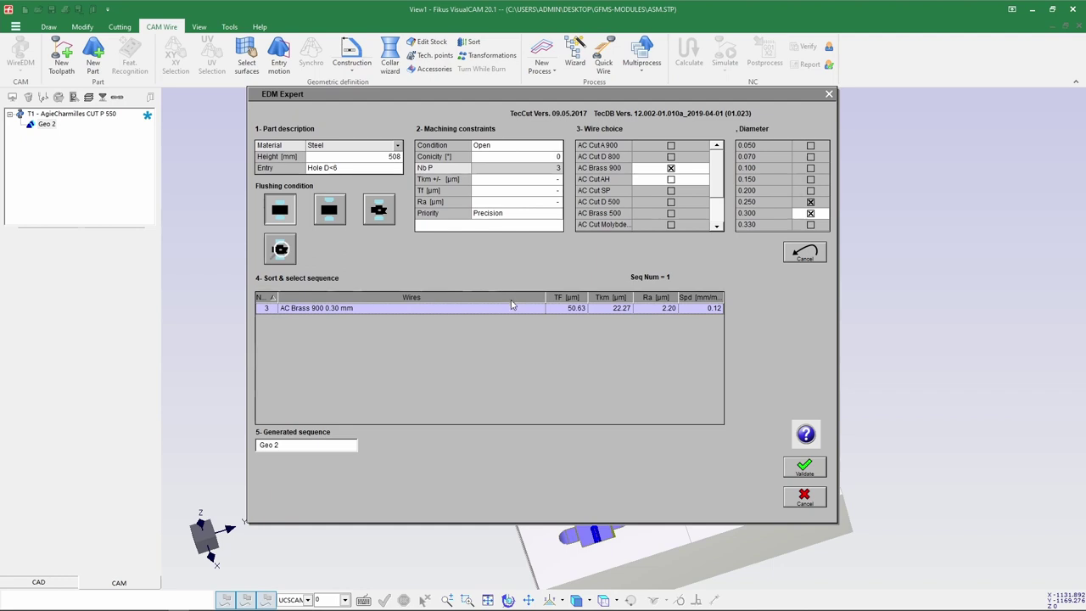
pyautogui.click(804, 467)
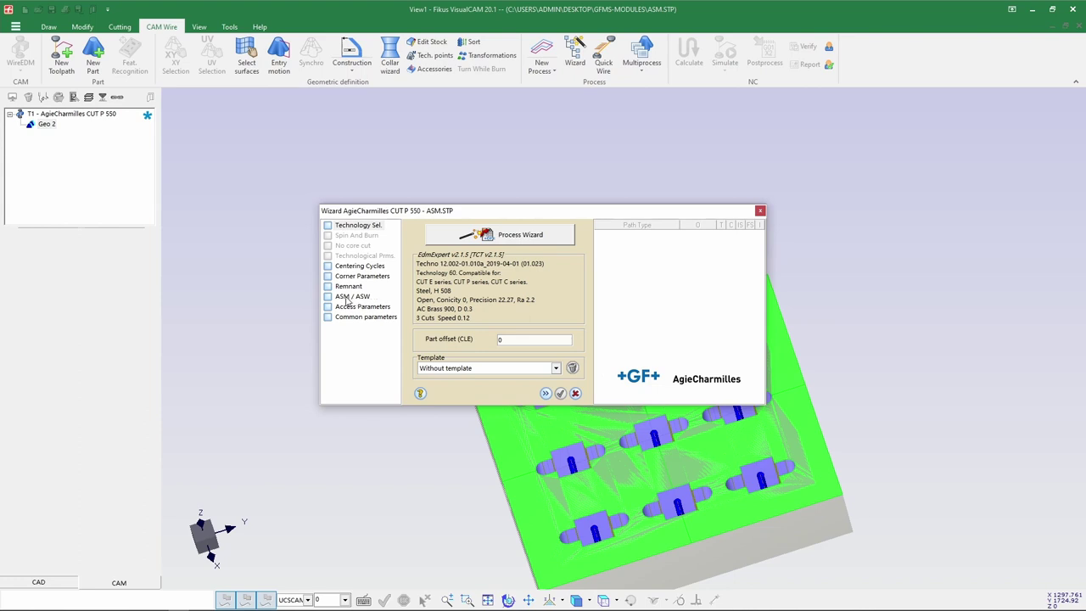
# Step: Enable automatic slug management, reviewing slug point ASM_1, its U/V coordinates and number 1000
pyautogui.click(348, 297)
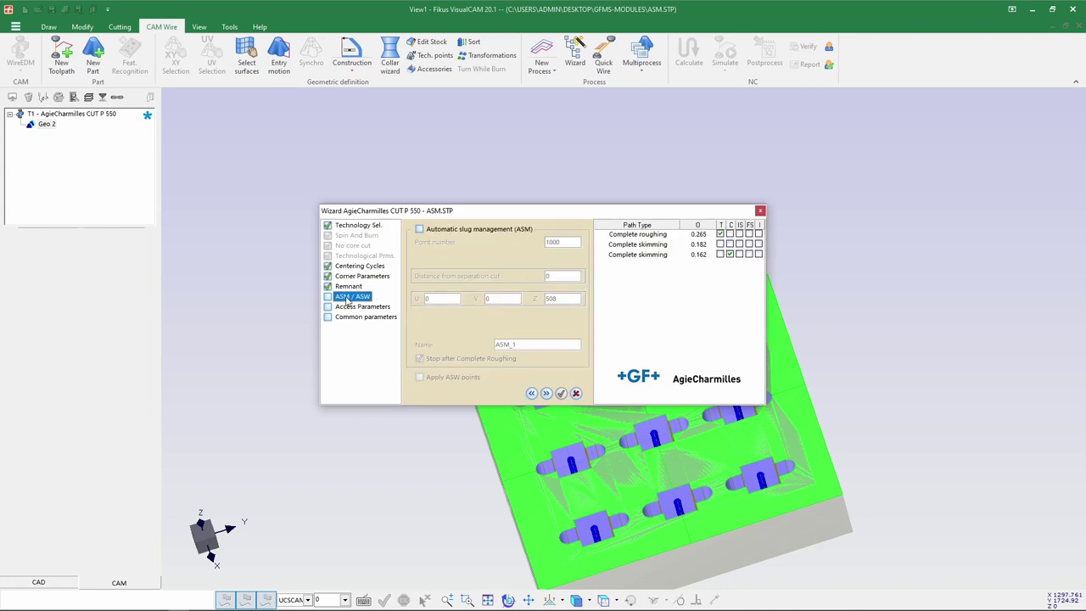
pyautogui.click(419, 230)
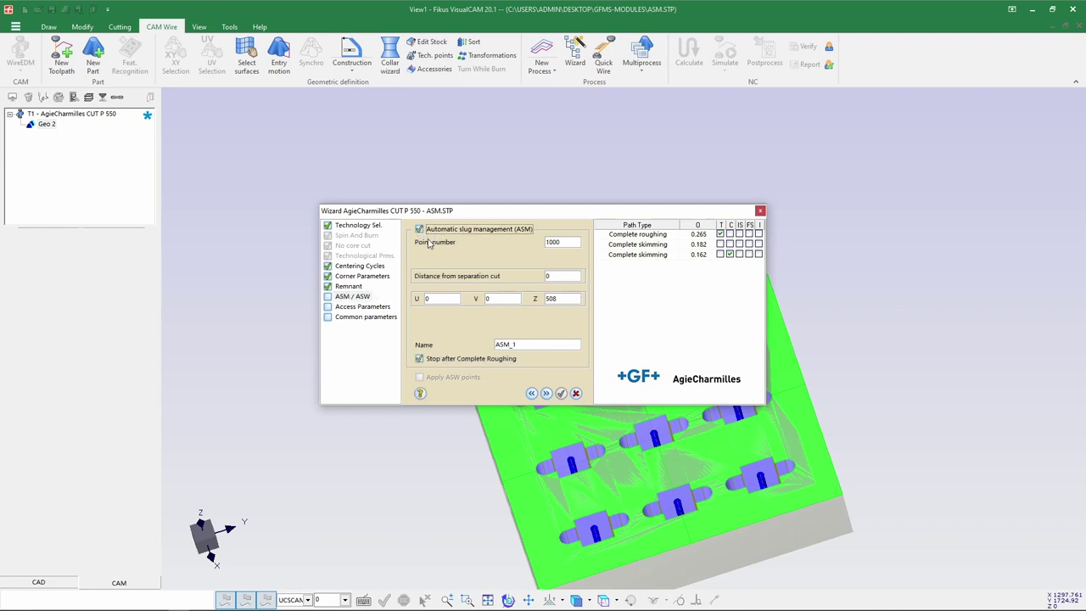
pyautogui.doubleClick(521, 343)
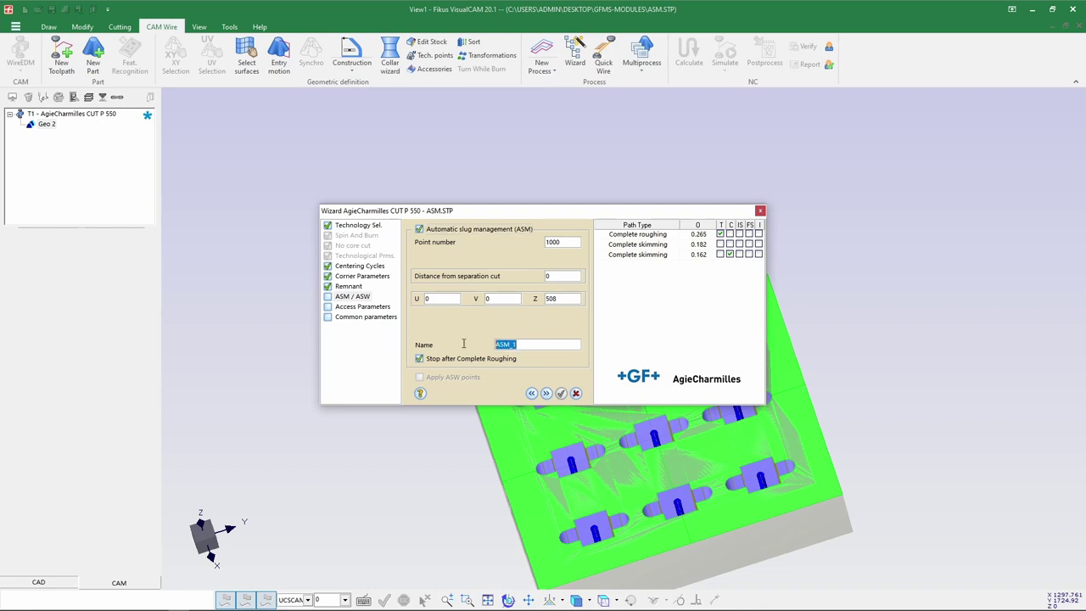
pyautogui.click(521, 345)
pyautogui.moveTo(530, 344); pyautogui.dragTo(490, 347)
pyautogui.click(438, 301)
pyautogui.press('Tab')
pyautogui.moveTo(563, 243); pyautogui.dragTo(536, 244)
# Step: Step through Access and Common parameters and finish the wizard to generate the toolpaths
pyautogui.click(545, 393)
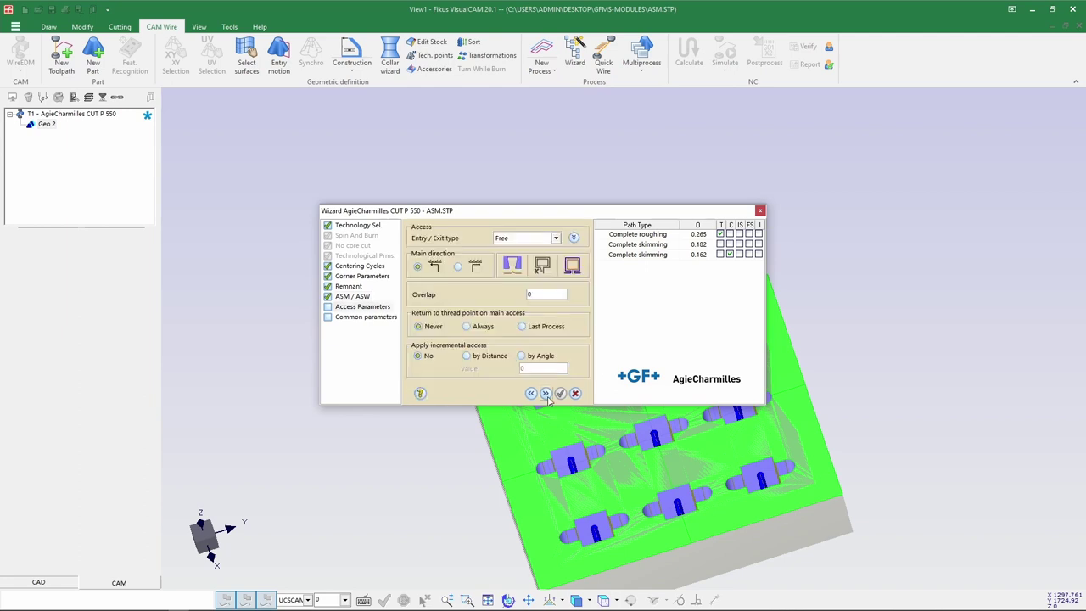
pyautogui.click(545, 392)
pyautogui.click(560, 393)
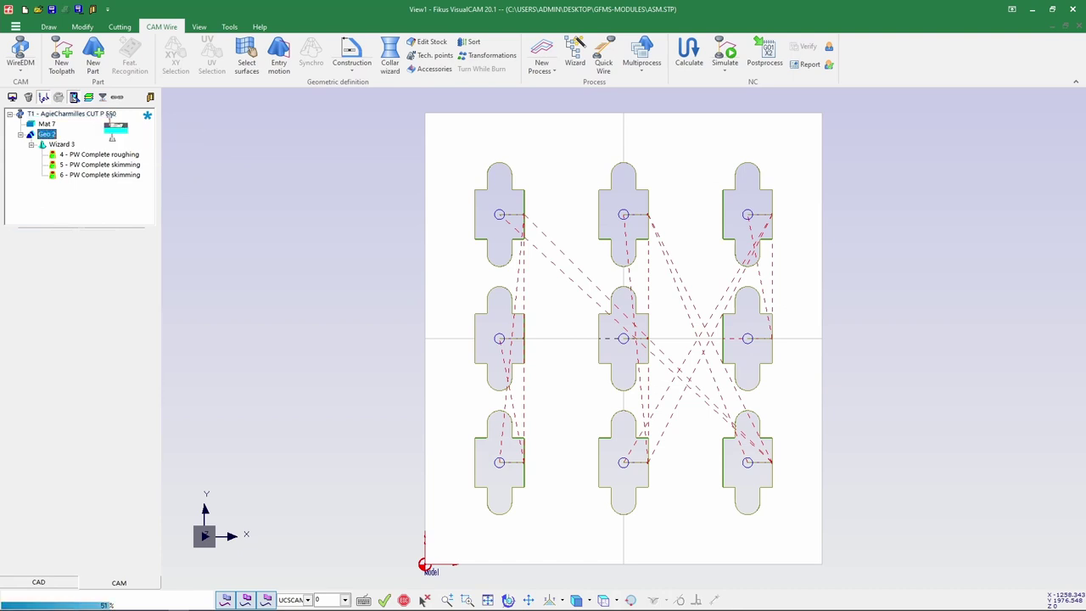
# Step: Postprocess job T1 with AC CUT P Series -XML-CMD- to generate the CNC code
pyautogui.rightClick(99, 115)
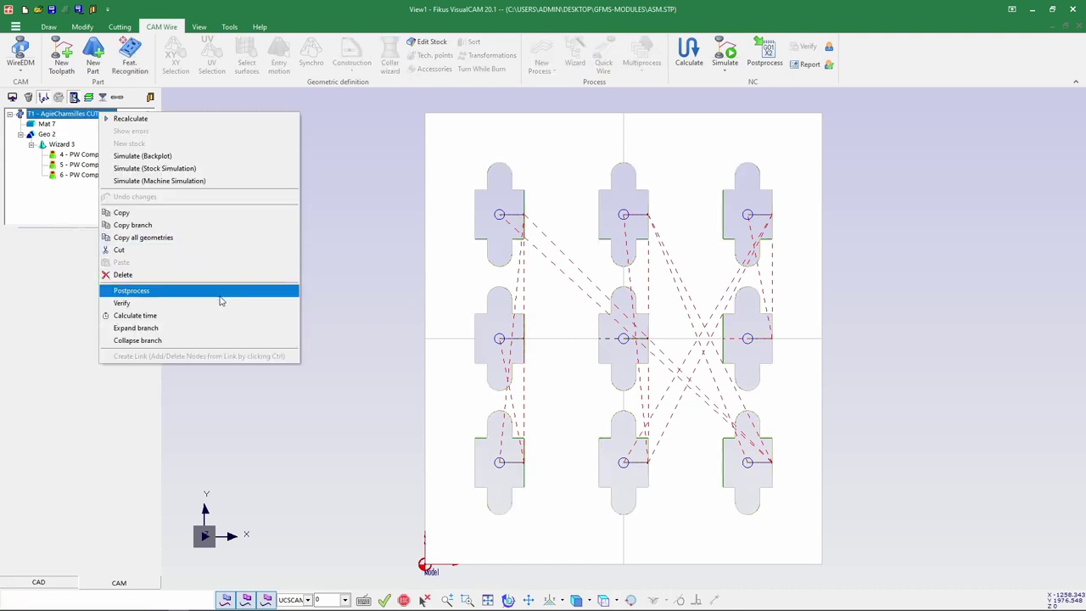
pyautogui.click(365, 293)
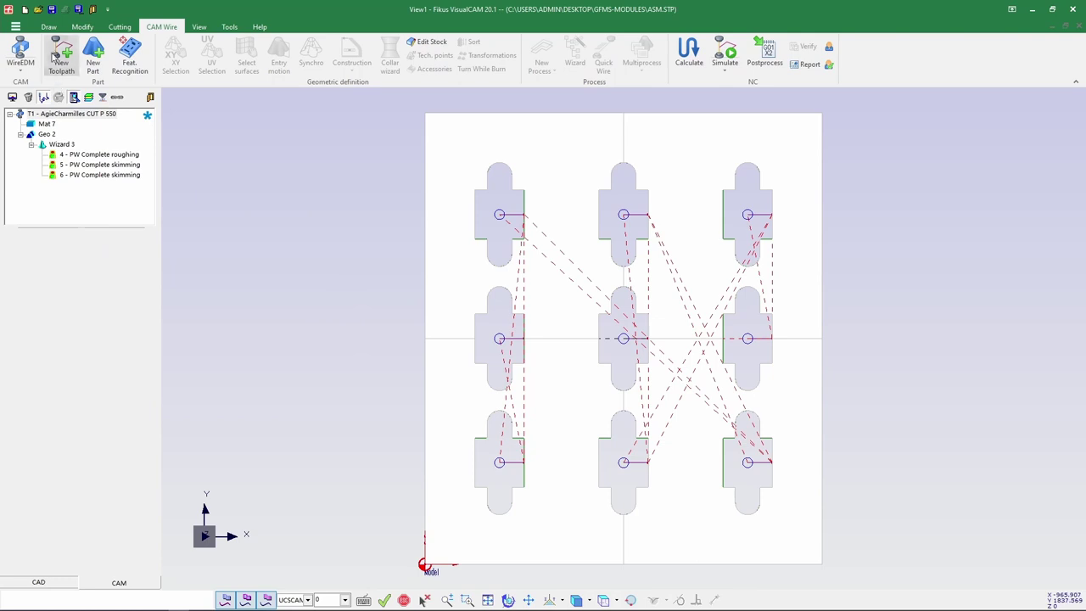
pyautogui.rightClick(70, 117)
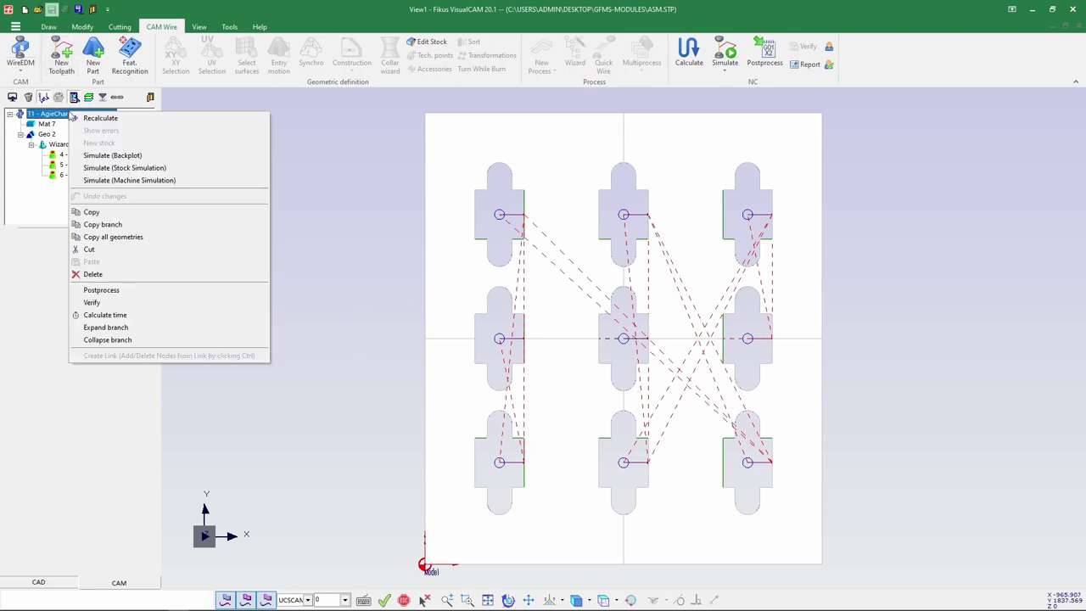
pyautogui.click(129, 294)
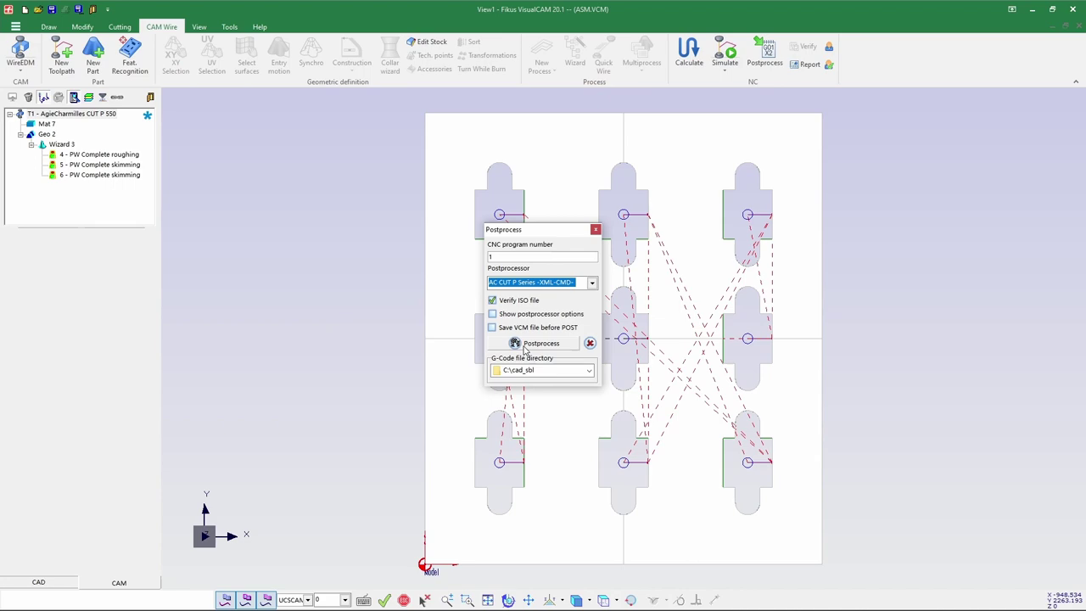
pyautogui.click(525, 346)
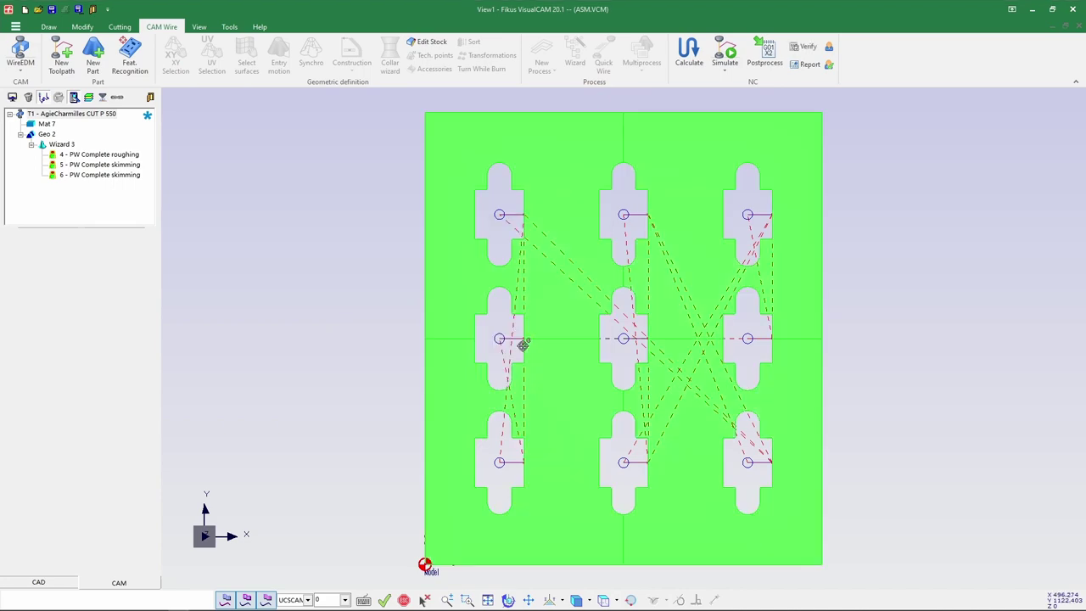
pyautogui.scroll(-5, 348, 339)
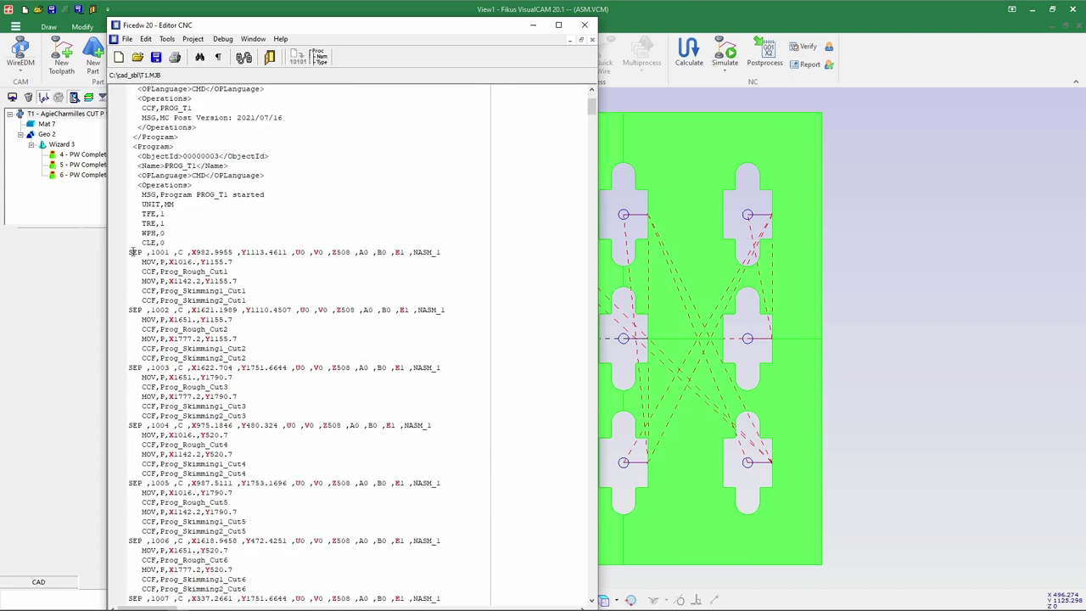
pyautogui.moveTo(130, 252); pyautogui.dragTo(438, 254)
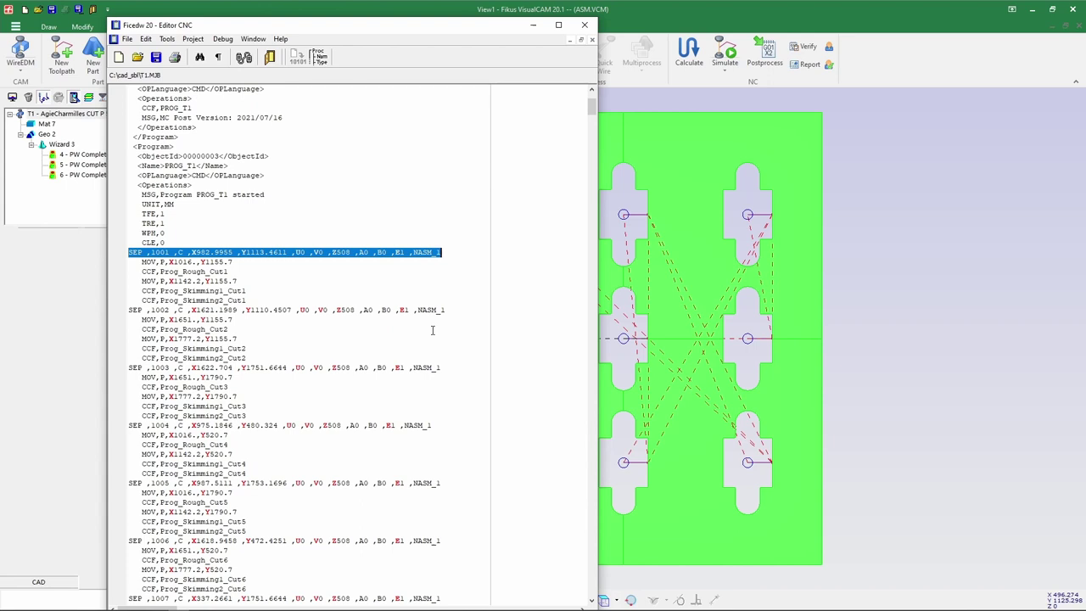
pyautogui.scroll(-2, 432, 330)
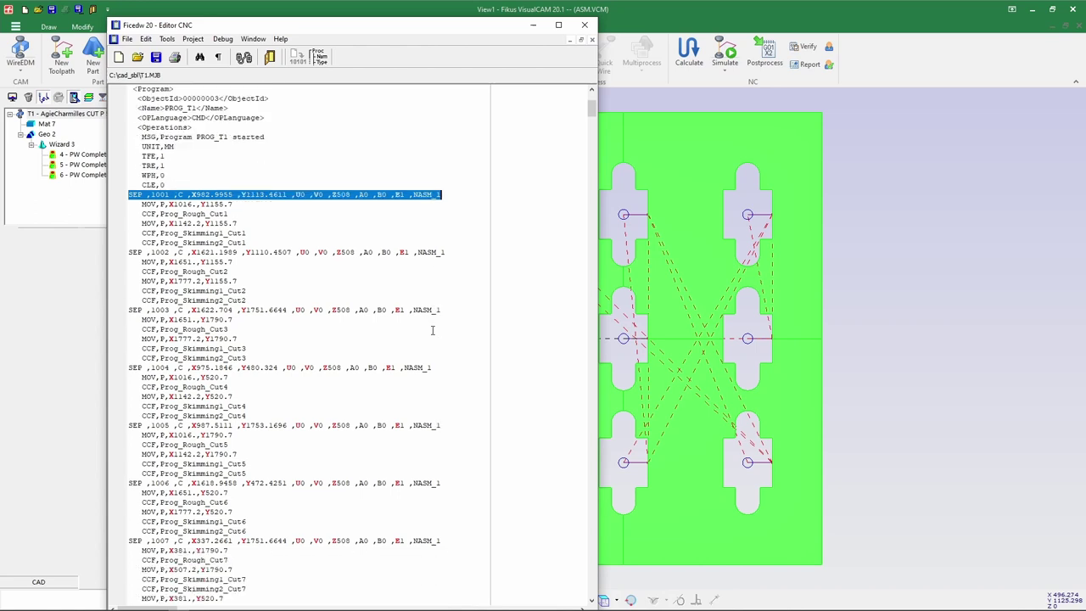
pyautogui.moveTo(137, 252); pyautogui.dragTo(462, 253)
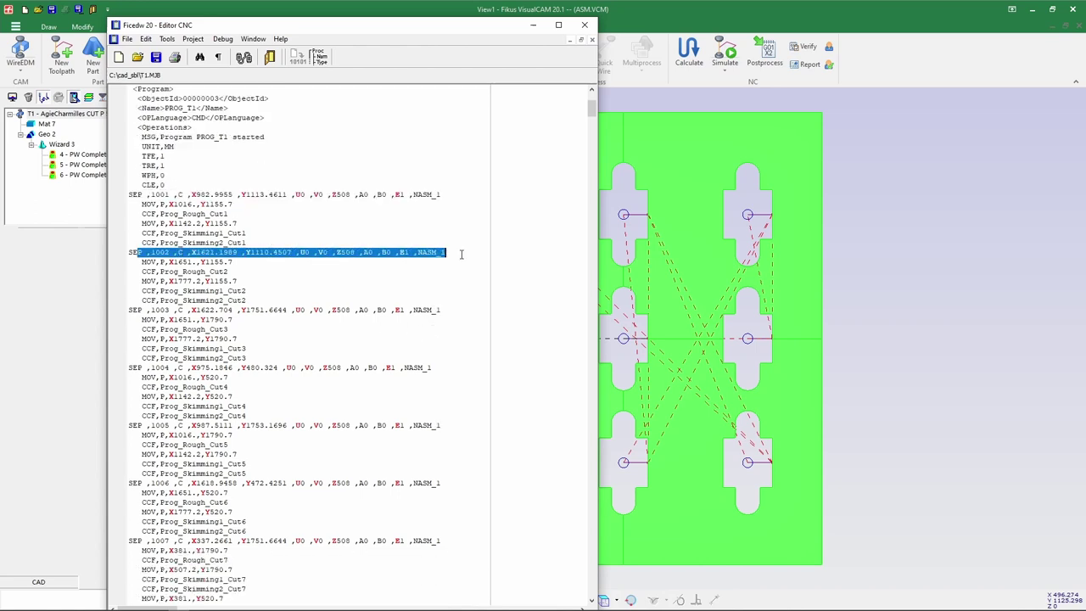
pyautogui.moveTo(444, 311); pyautogui.dragTo(113, 310)
pyautogui.scroll(-5, 247, 338)
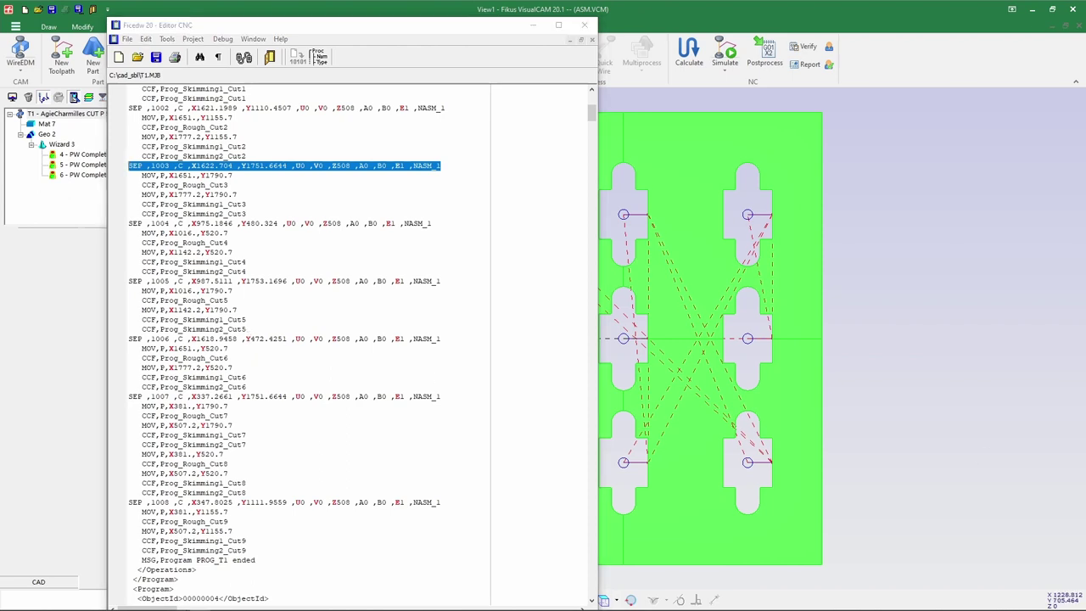
pyautogui.moveTo(404, 223); pyautogui.dragTo(429, 223)
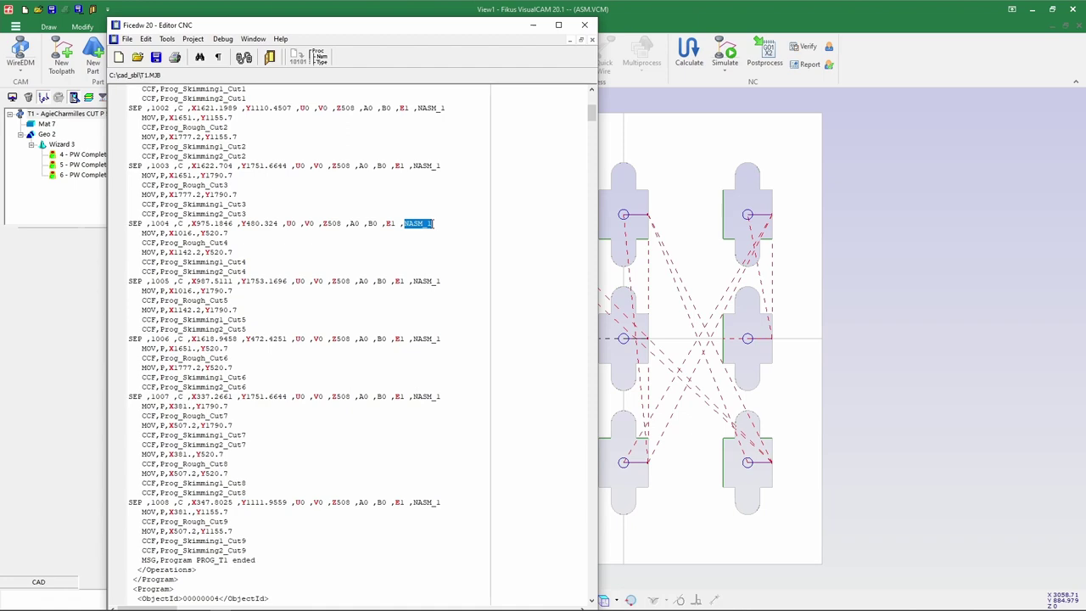
pyautogui.scroll(-3, 452, 229)
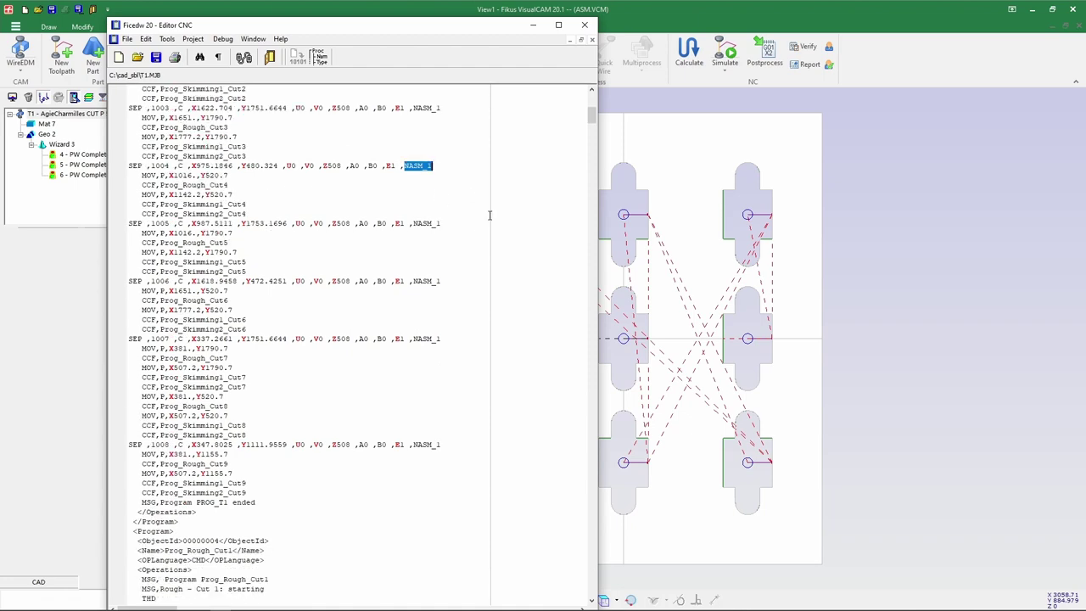
pyautogui.click(592, 140)
pyautogui.moveTo(591, 140); pyautogui.dragTo(591, 252)
pyautogui.scroll(-5, 433, 263)
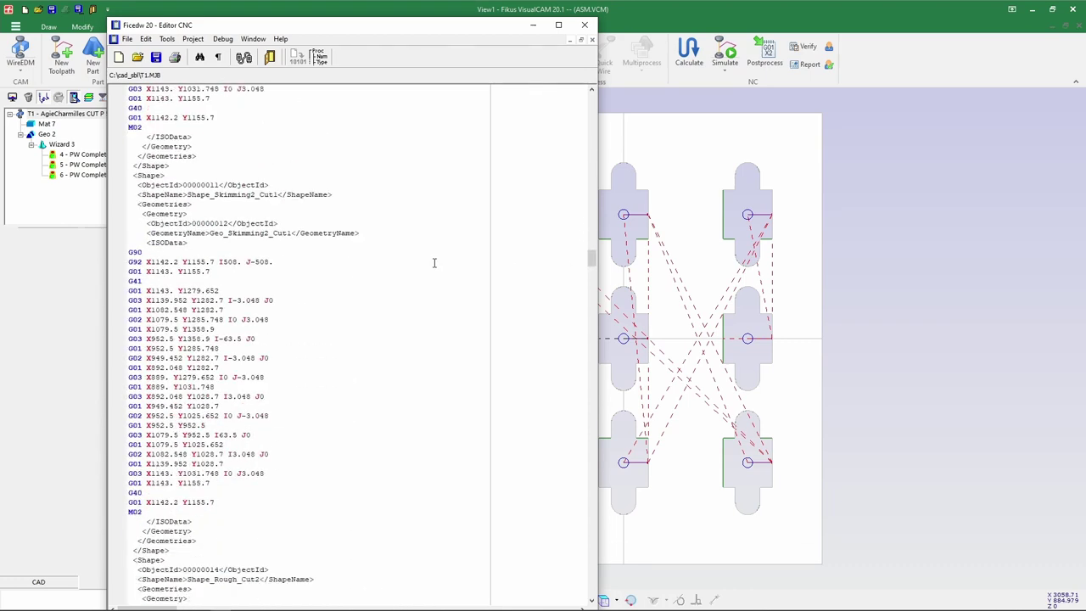
pyautogui.scroll(-16, 434, 263)
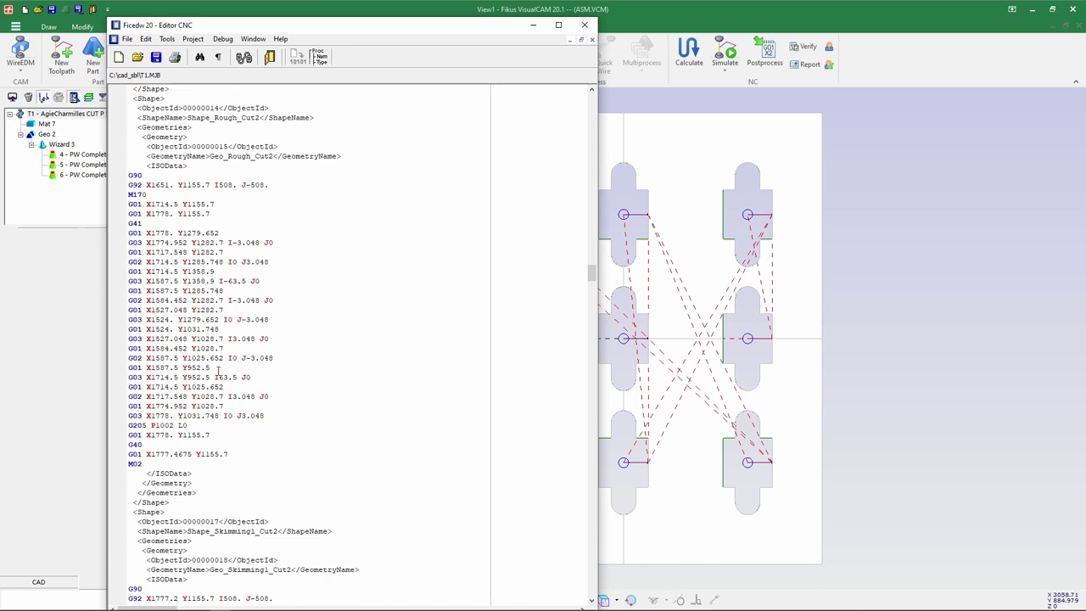
pyautogui.moveTo(148, 428); pyautogui.dragTo(127, 428)
pyautogui.moveTo(176, 425); pyautogui.dragTo(152, 425)
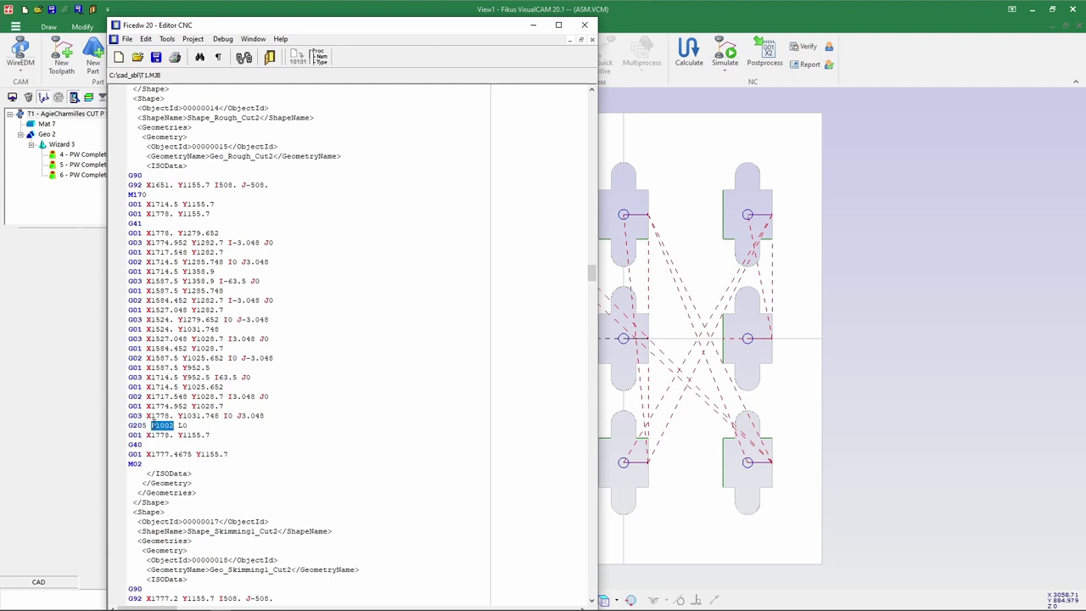